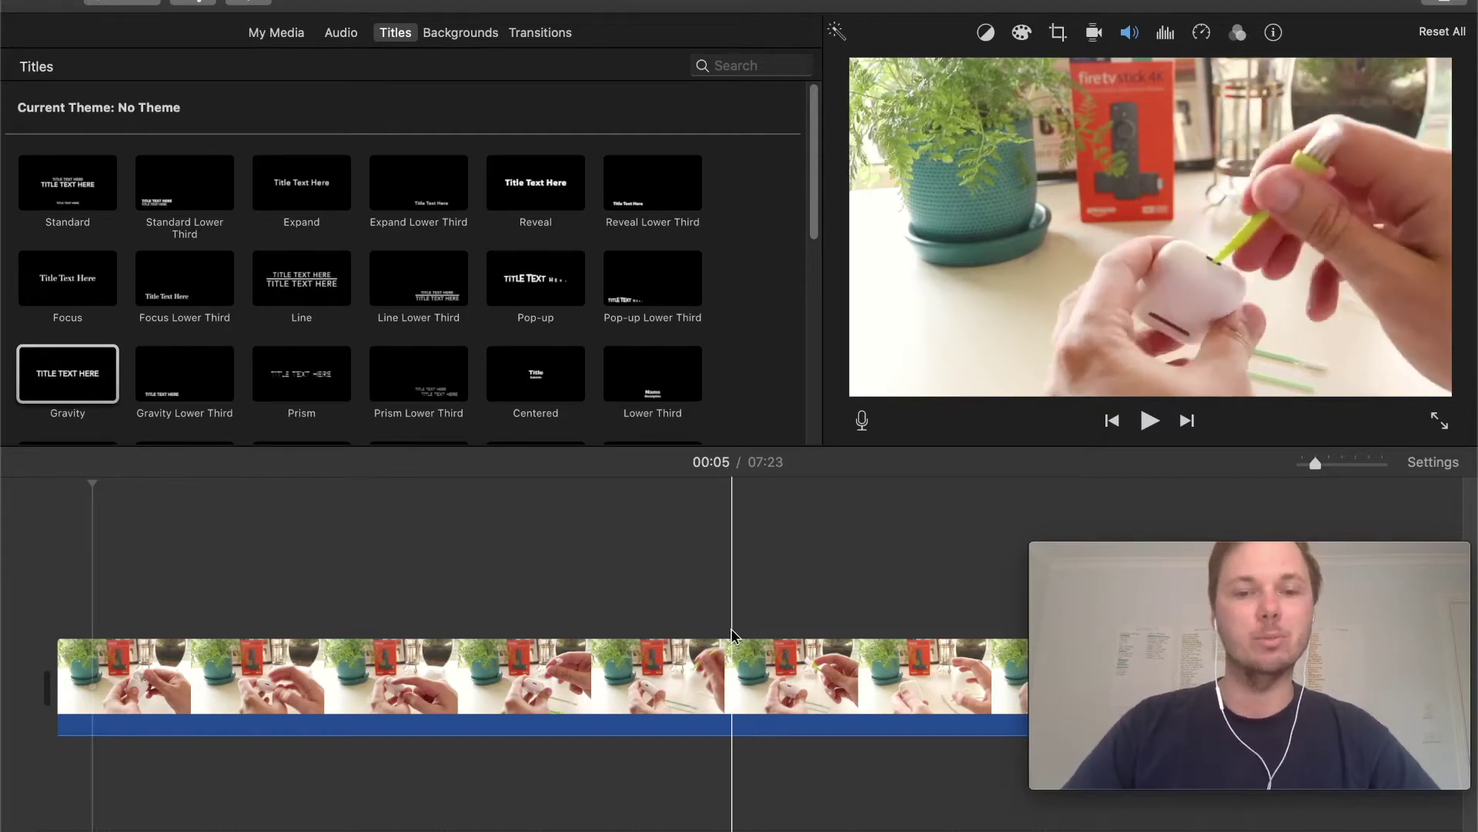
Step: Select the 07:23 AirPods troubleshooting clip in the timeline
left_click(705, 728)
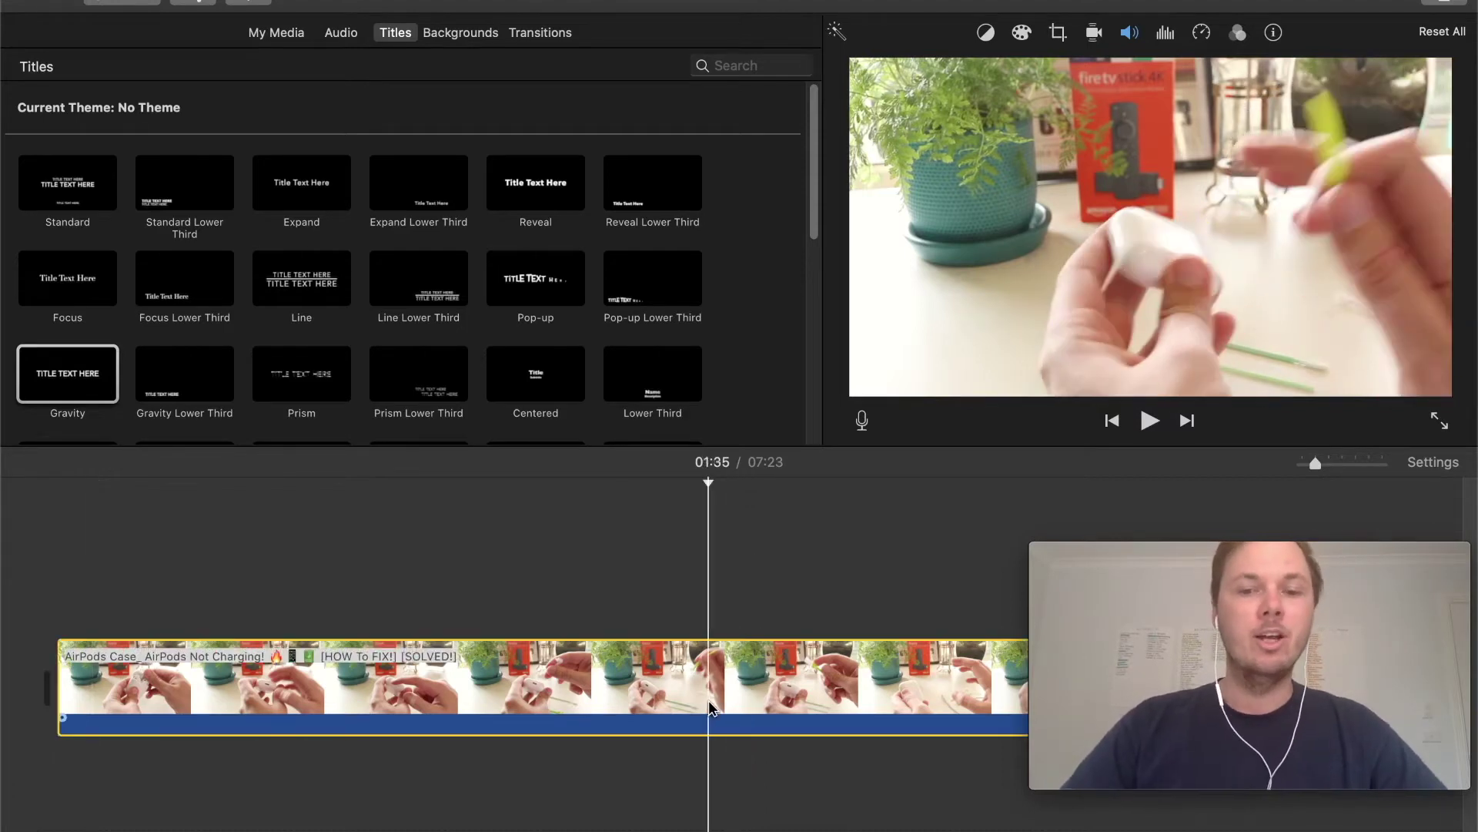
Step: Bring up the Export File settings for My Movie from the Share menu
left_click(1451, 7)
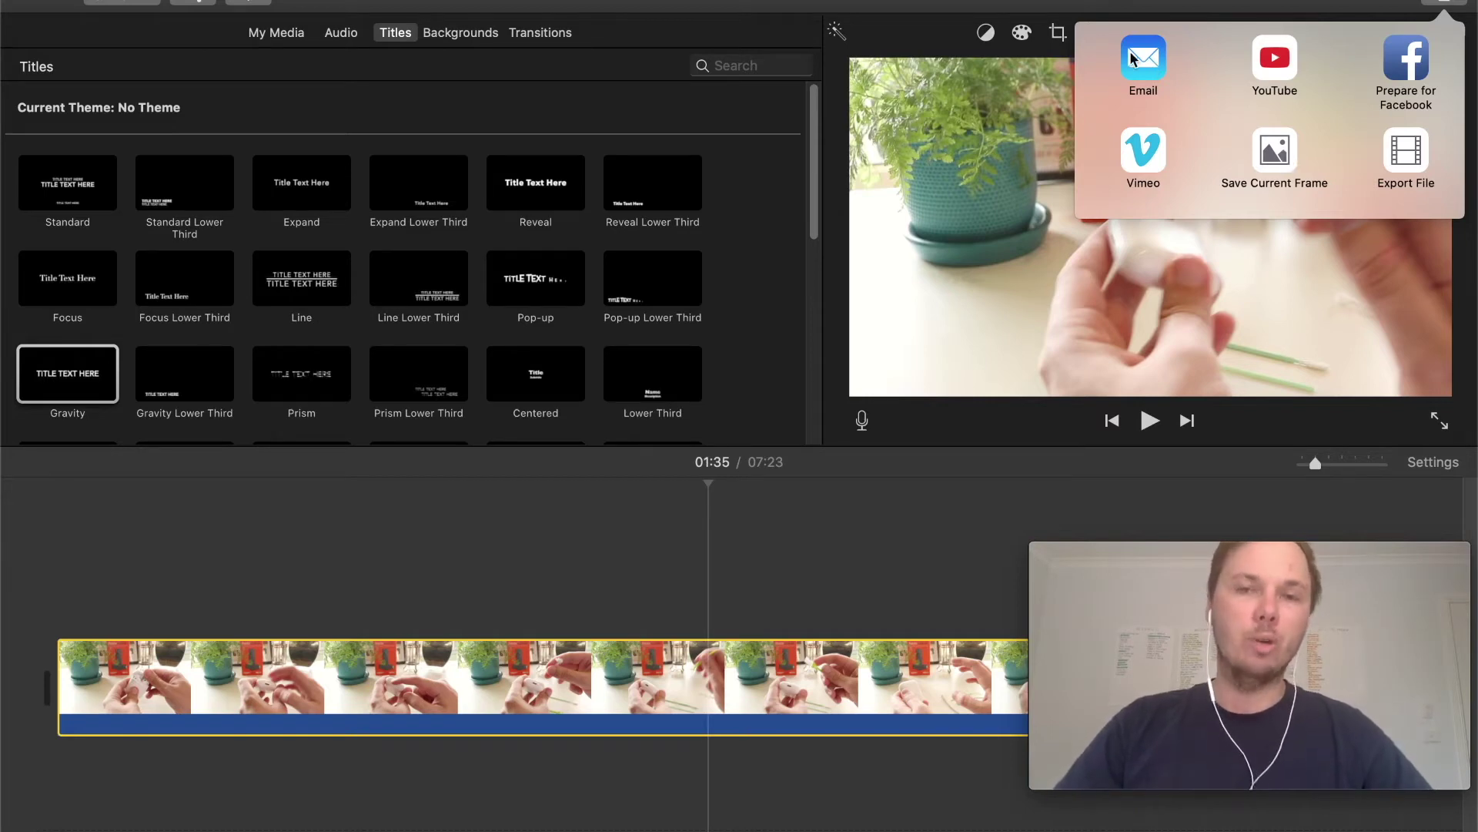
left_click(1396, 169)
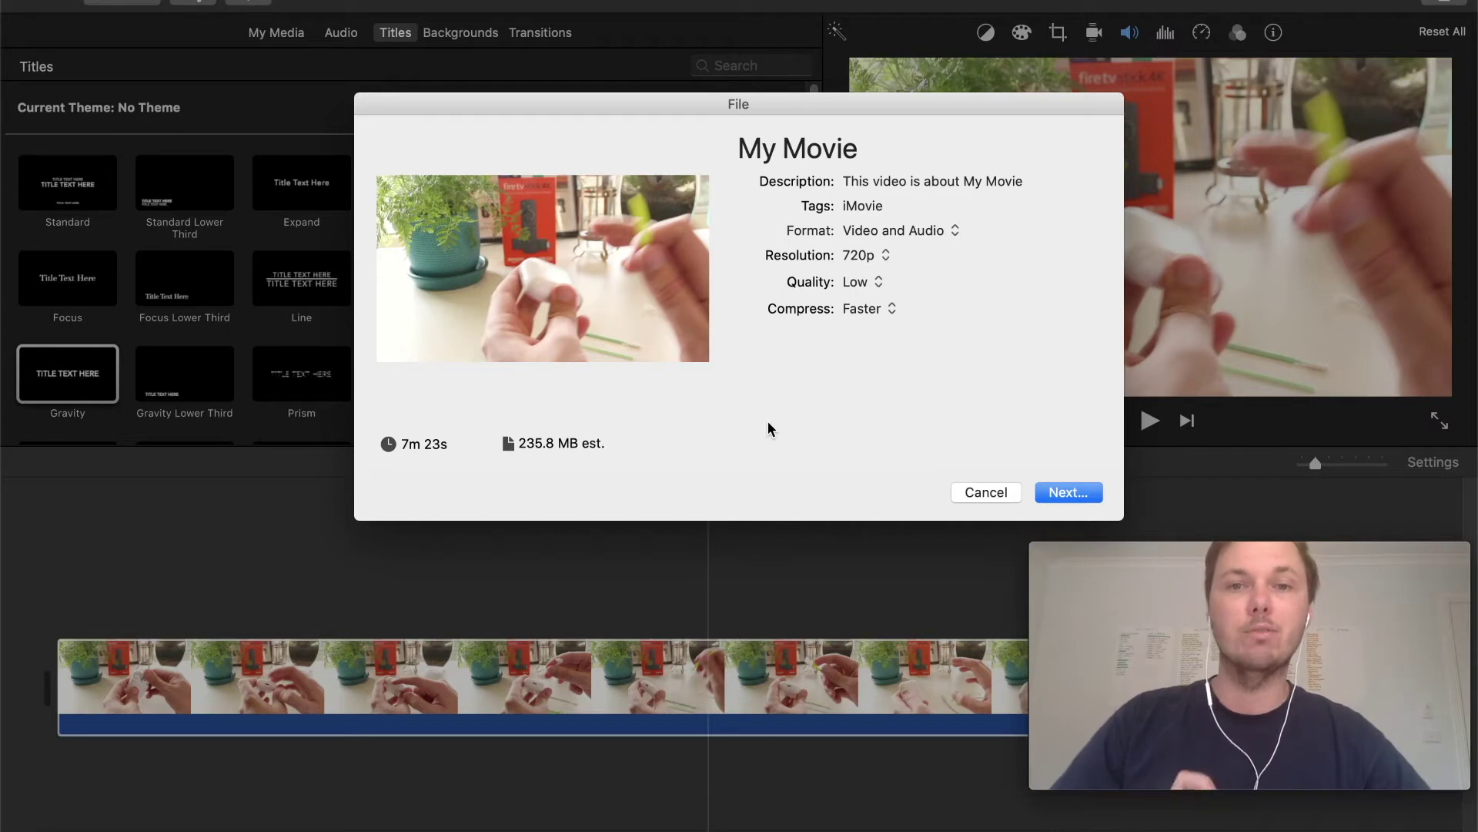
left_click(986, 181)
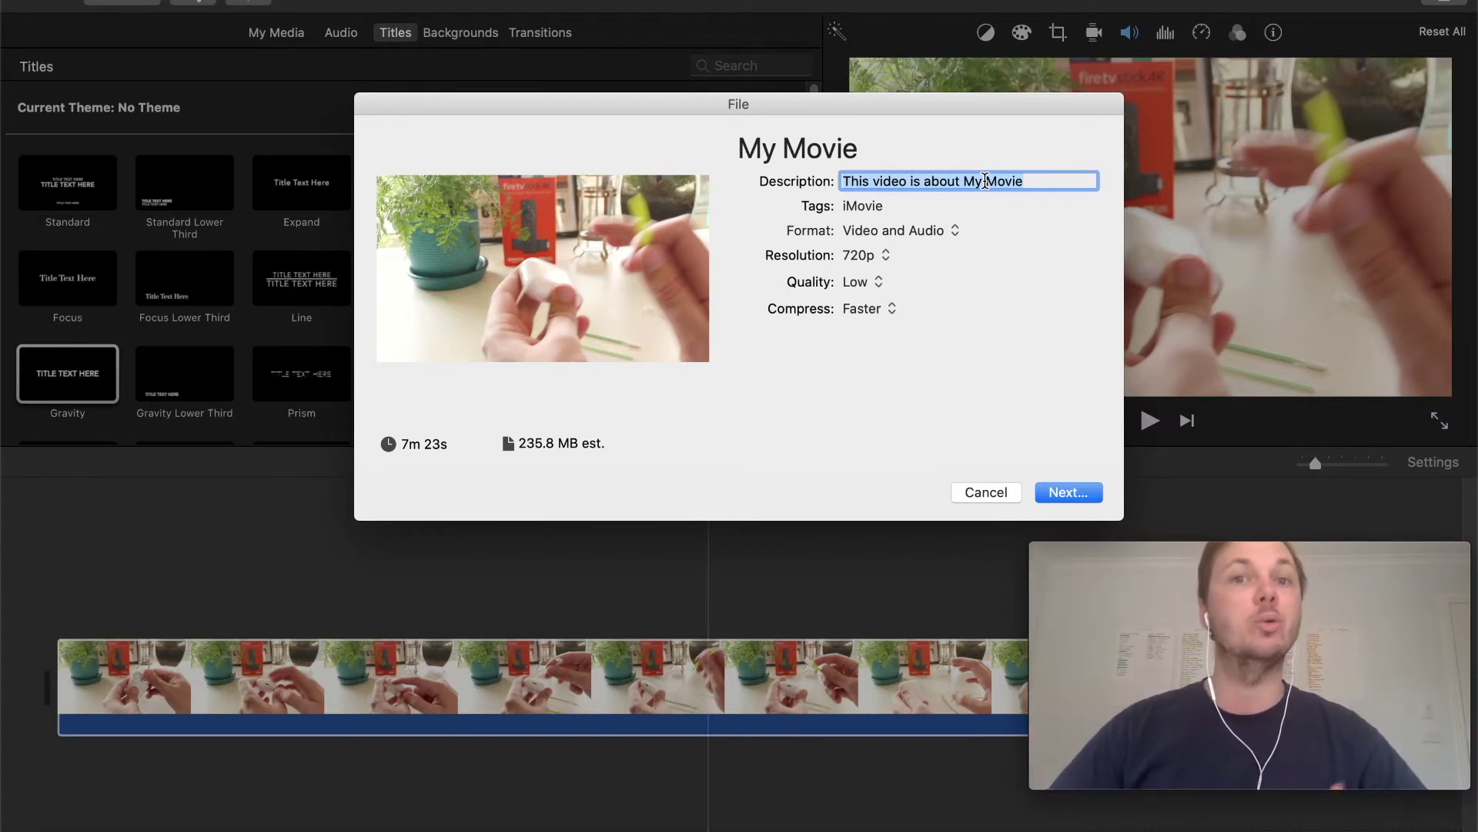
Step: Change the export description to 'airpods' and keep the format at Video and Audio
type("airpods")
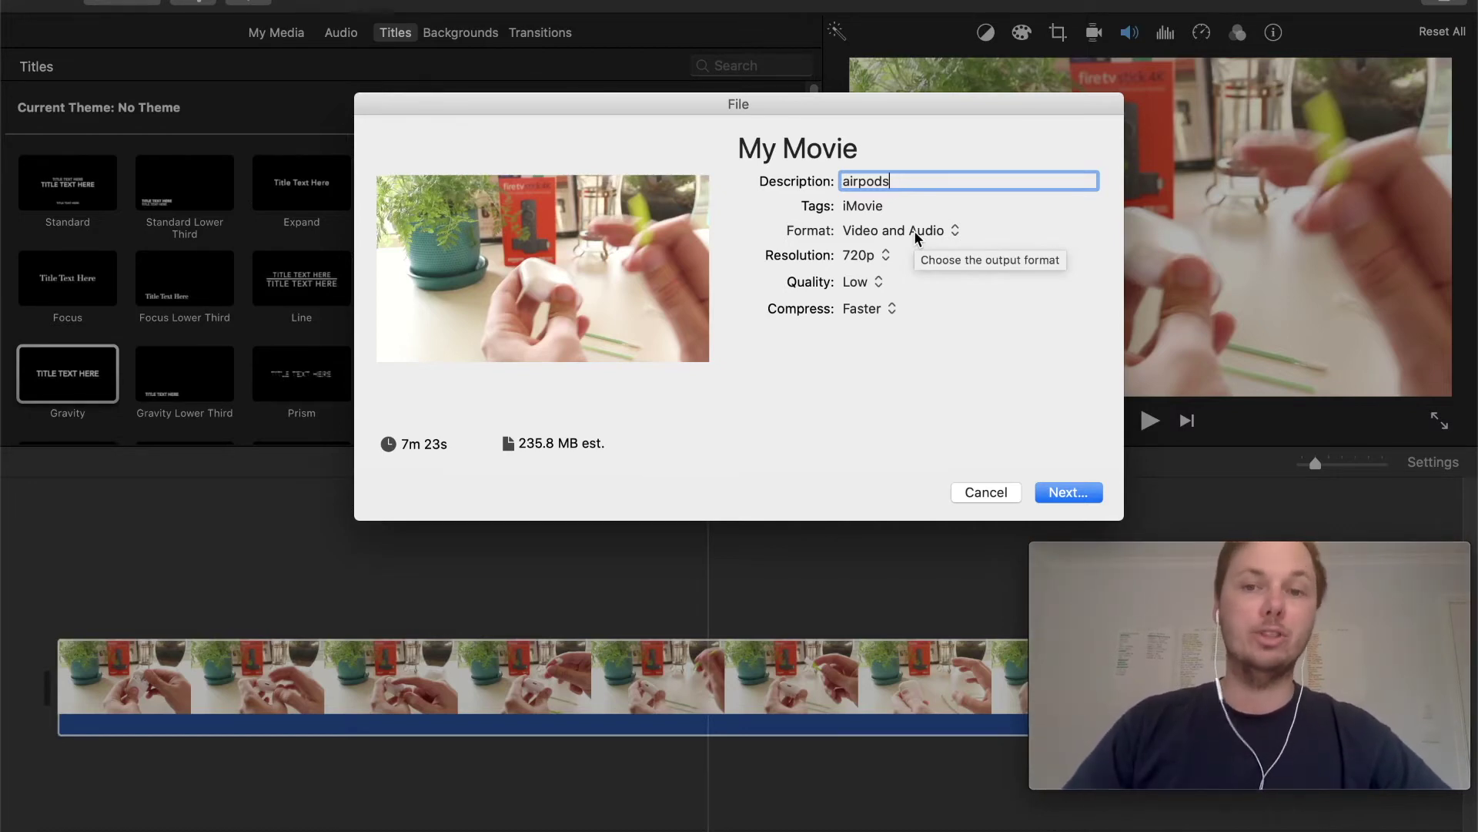
left_click(913, 230)
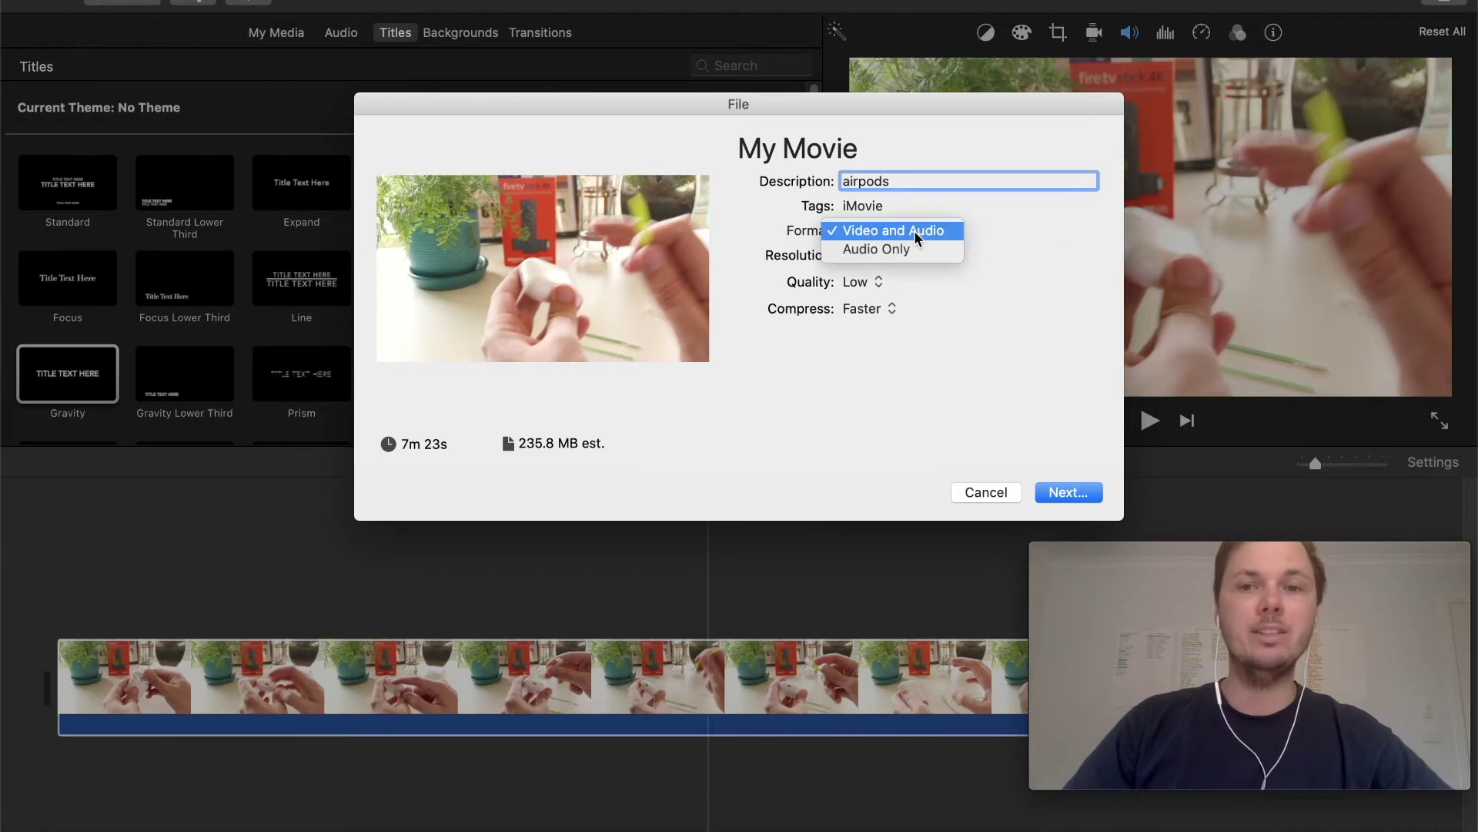
left_click(959, 434)
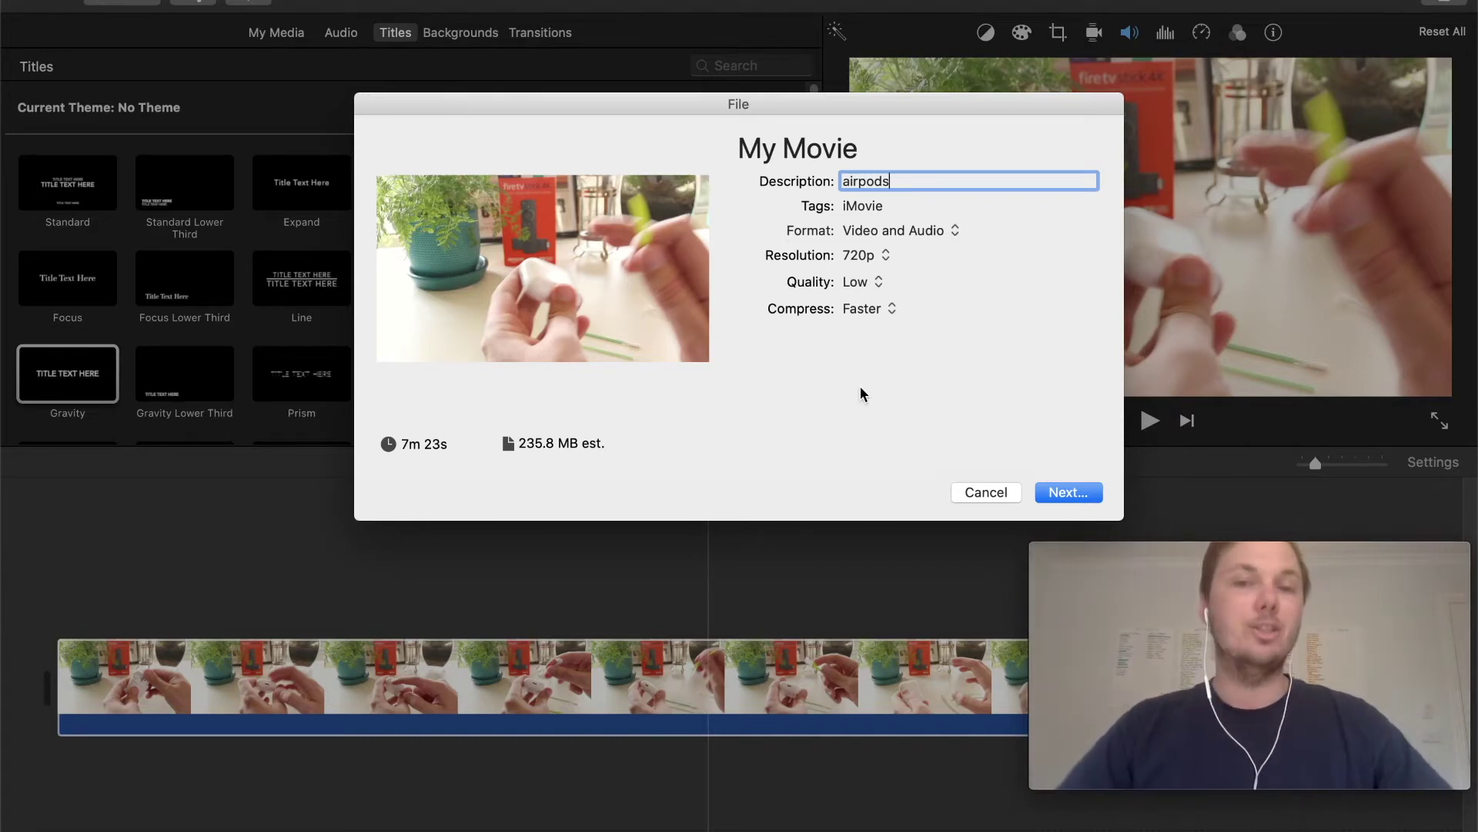
left_click(887, 258)
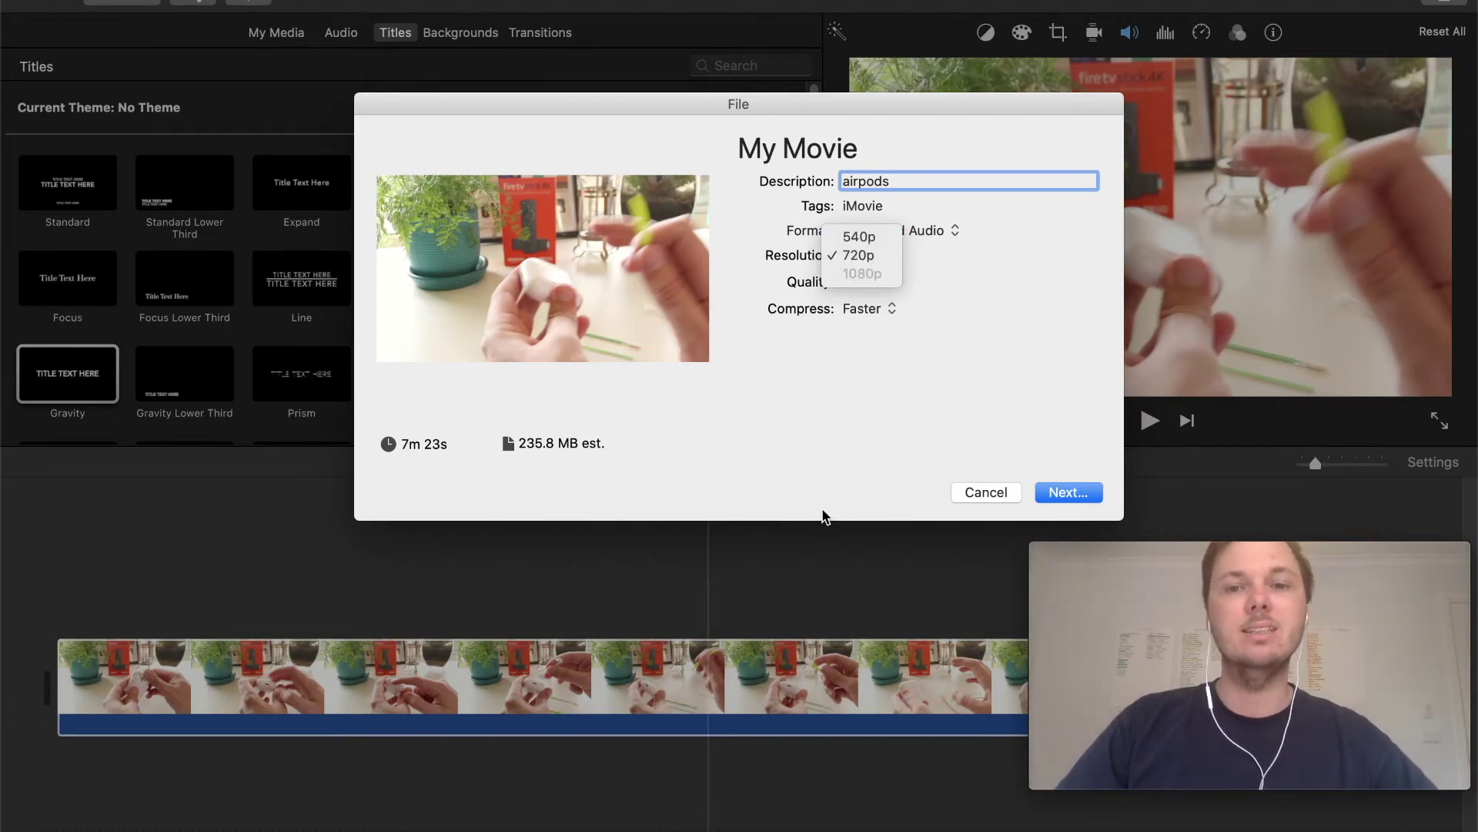
left_click(840, 455)
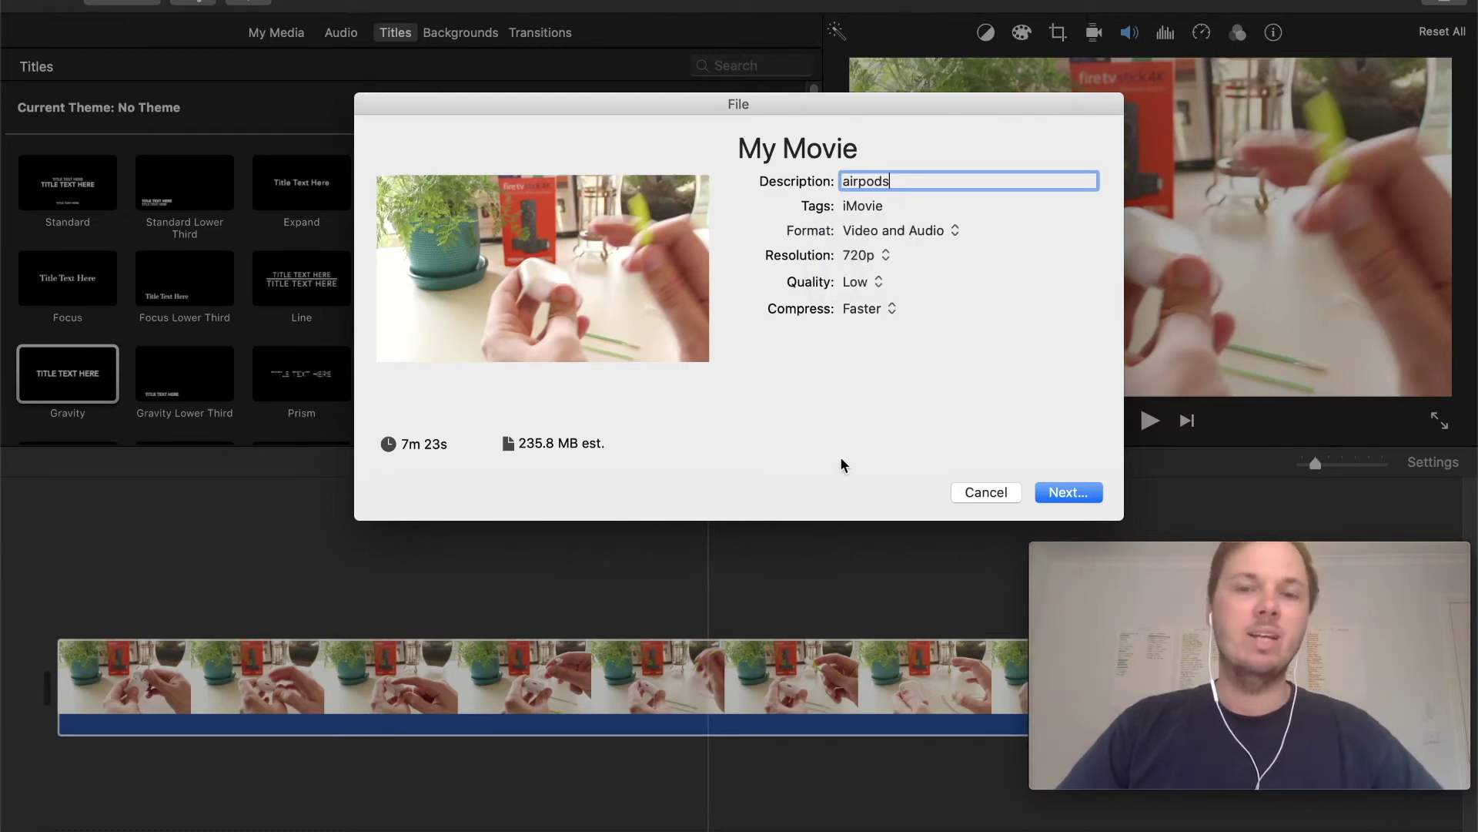
Step: Compare Best (ProRes), Medium and Low file sizes, then settle on High quality (678.9 MB)
left_click(878, 283)
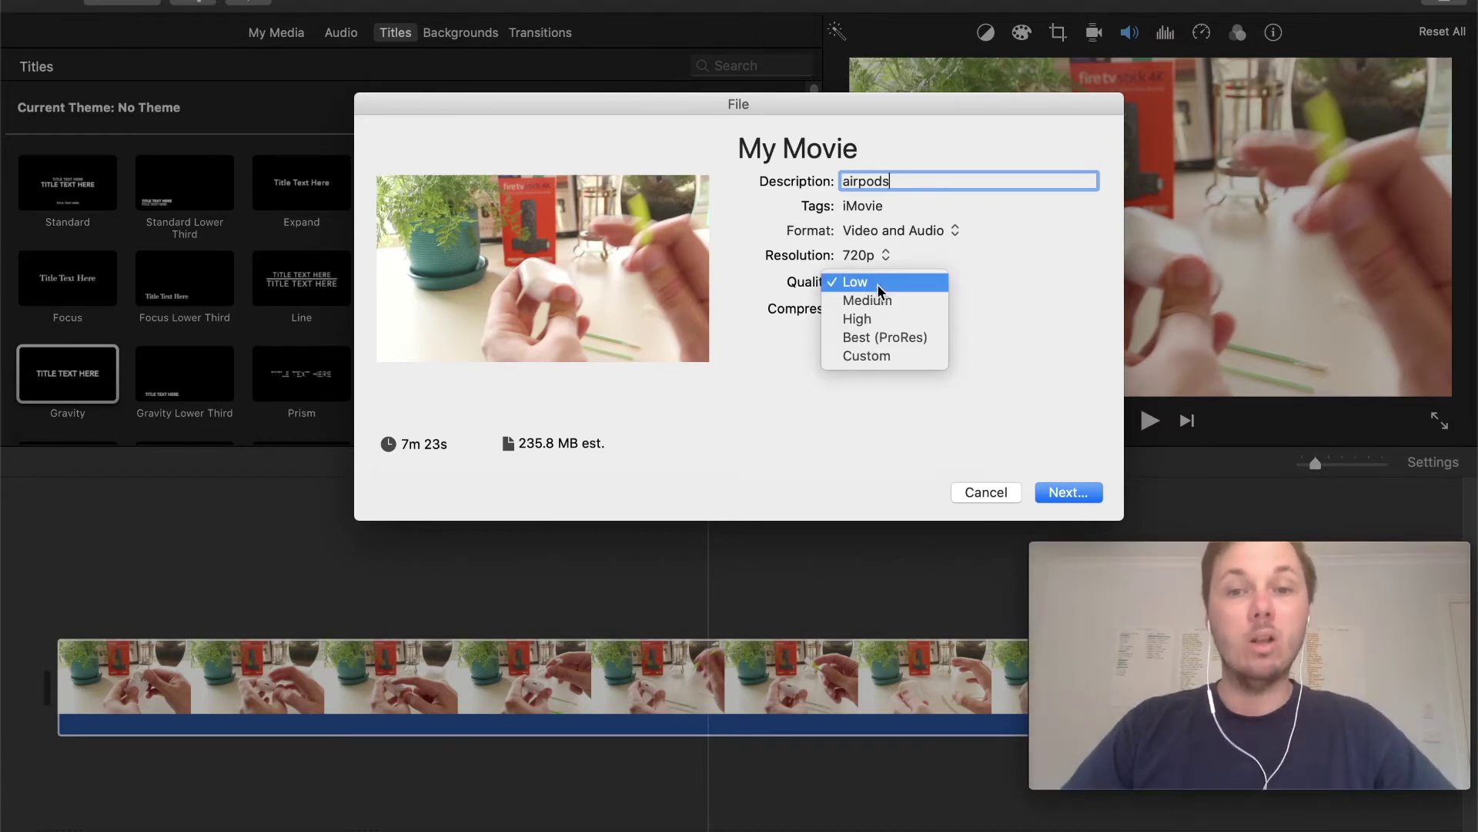
left_click(863, 328)
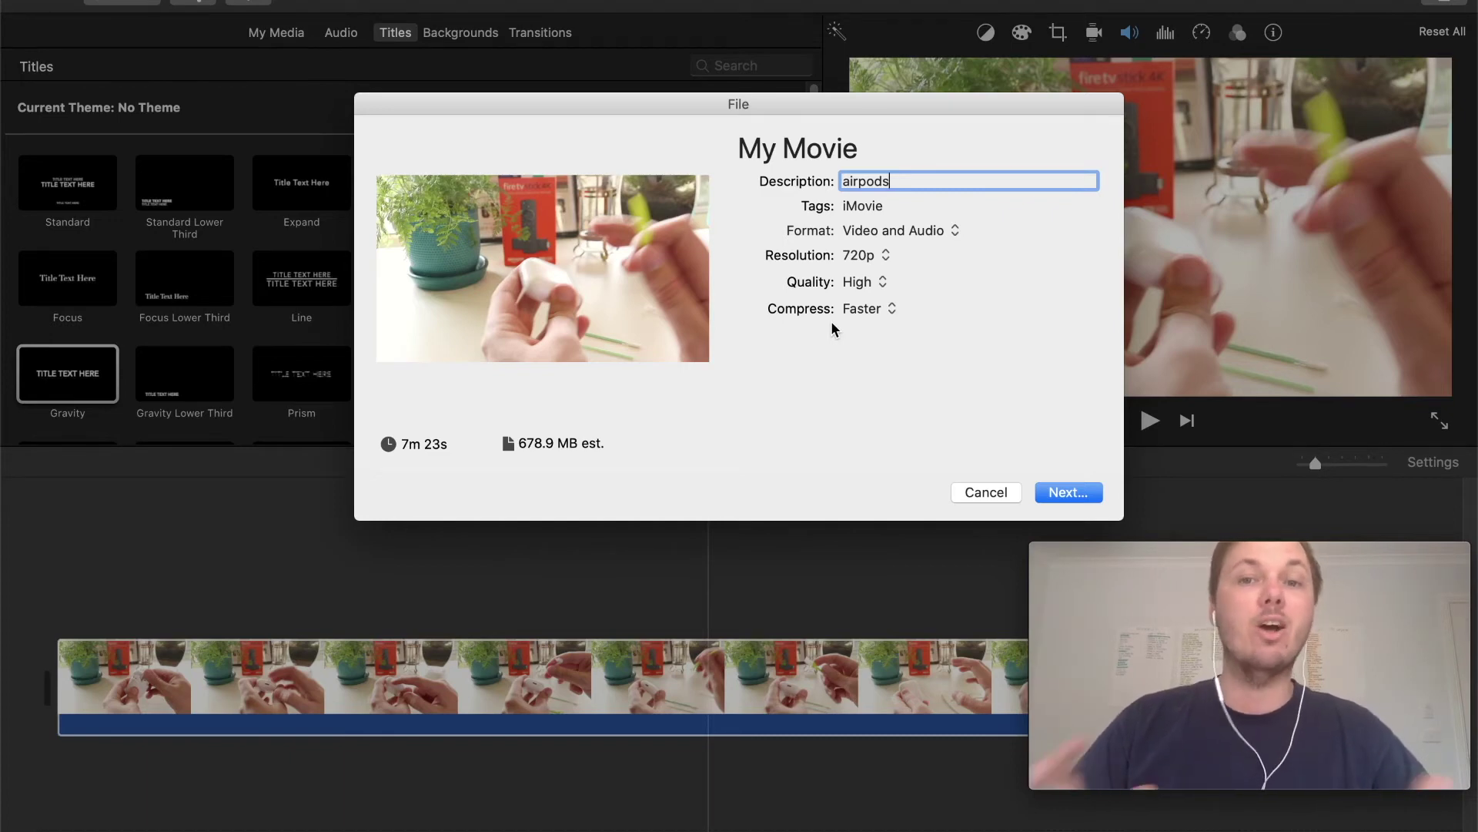
left_click(862, 284)
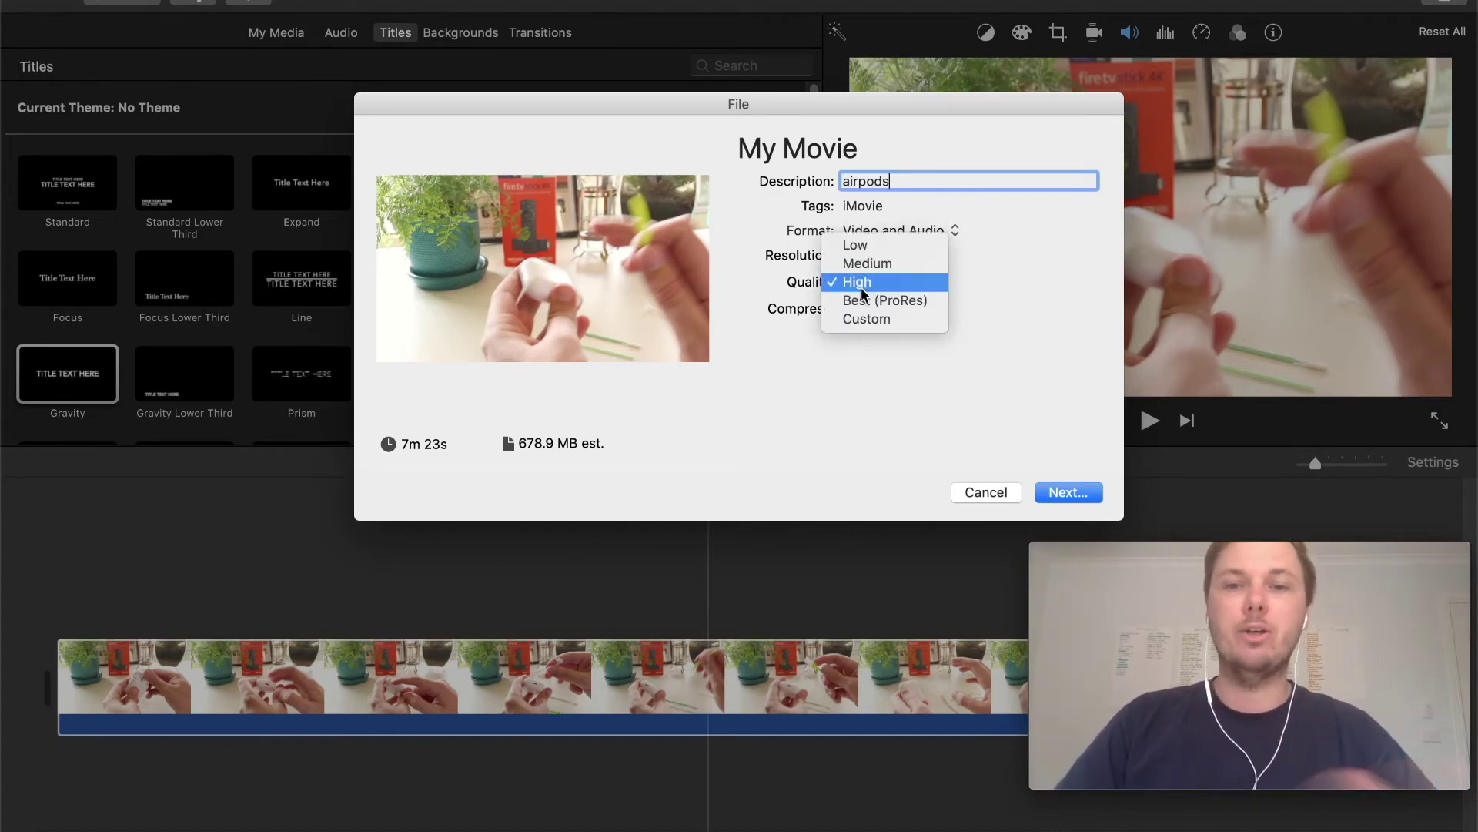
left_click(861, 300)
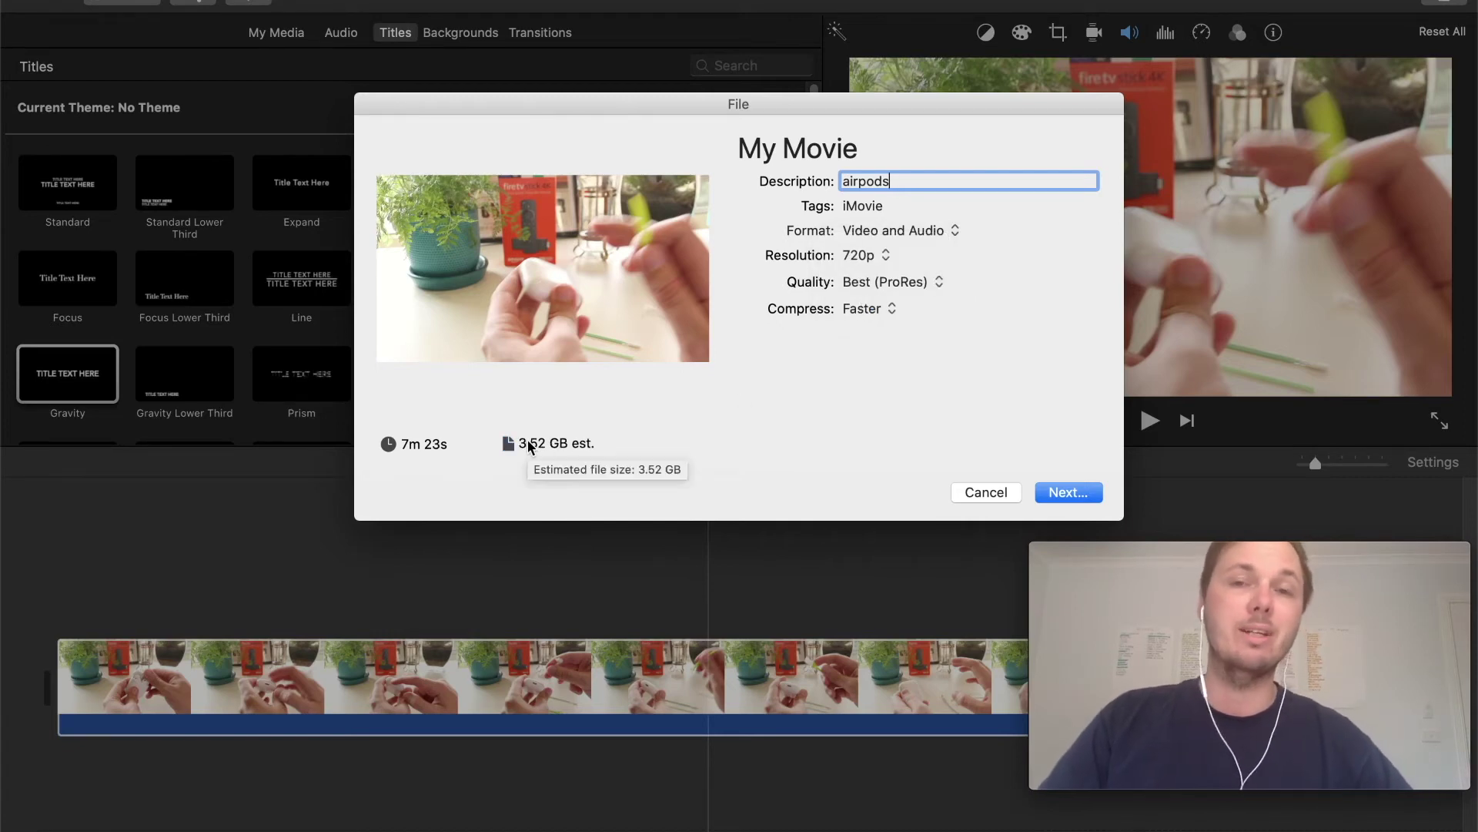
left_click(916, 282)
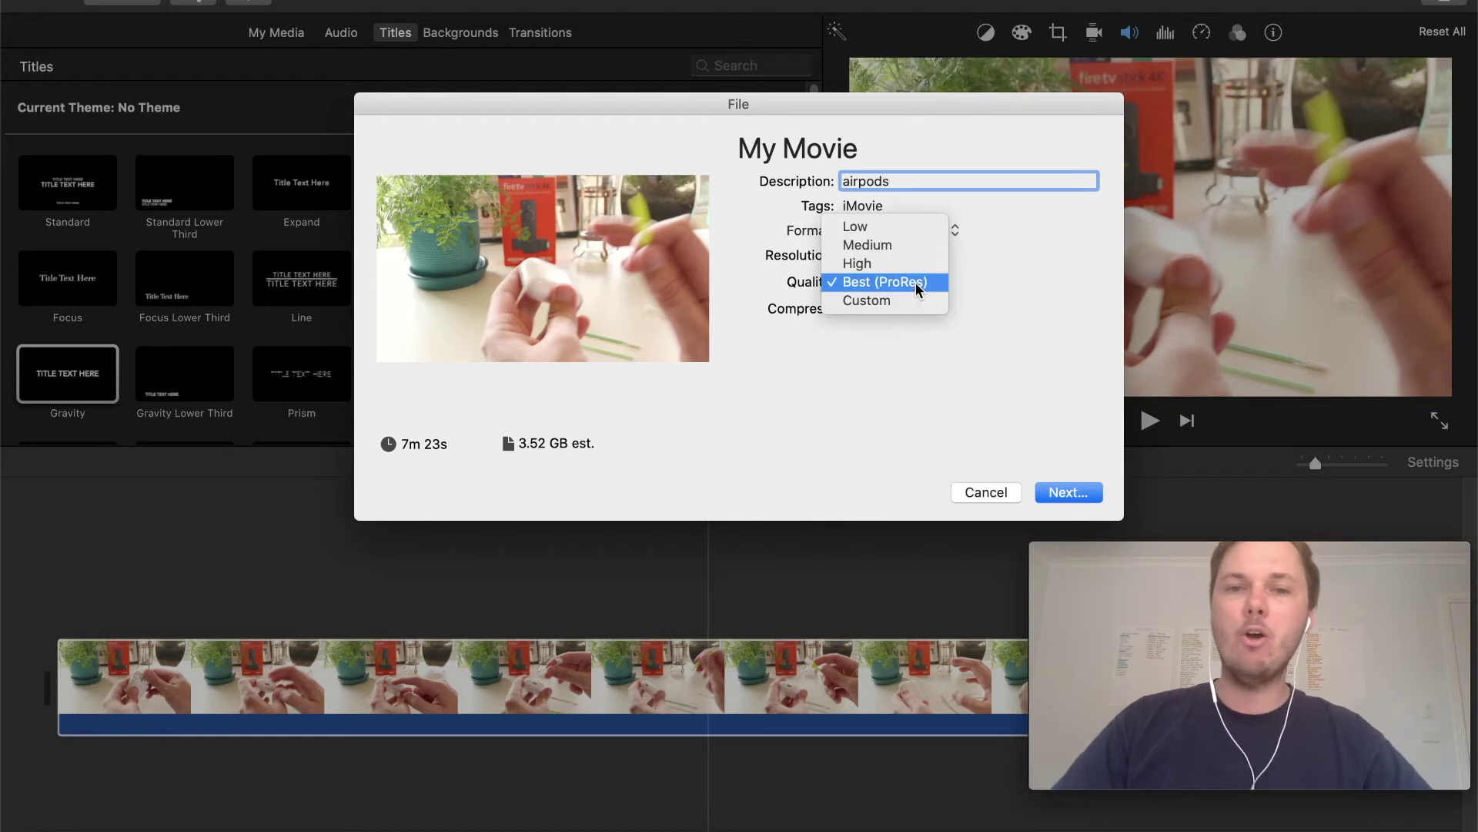
left_click(878, 266)
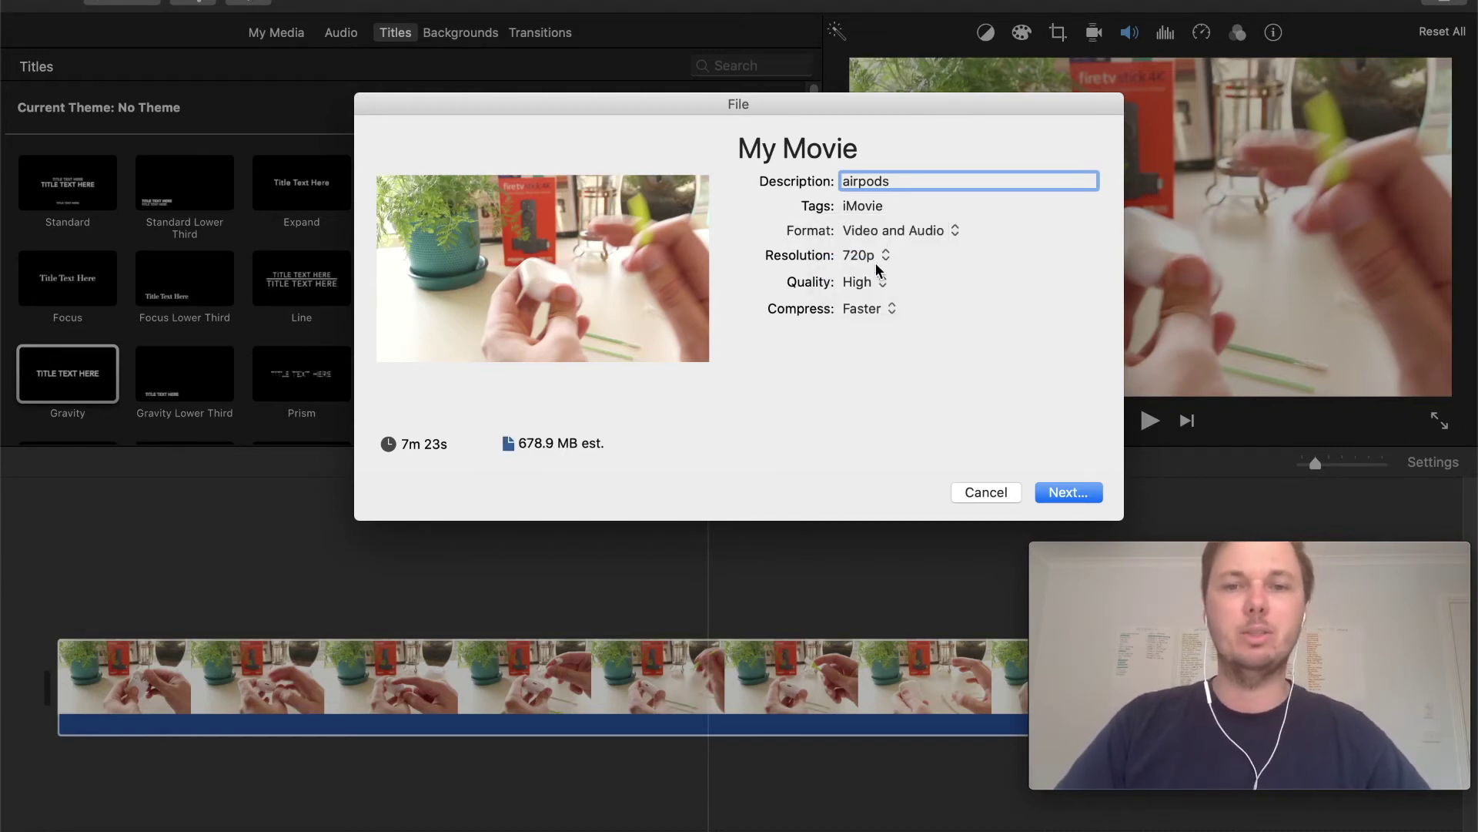
left_click(868, 284)
left_click(870, 263)
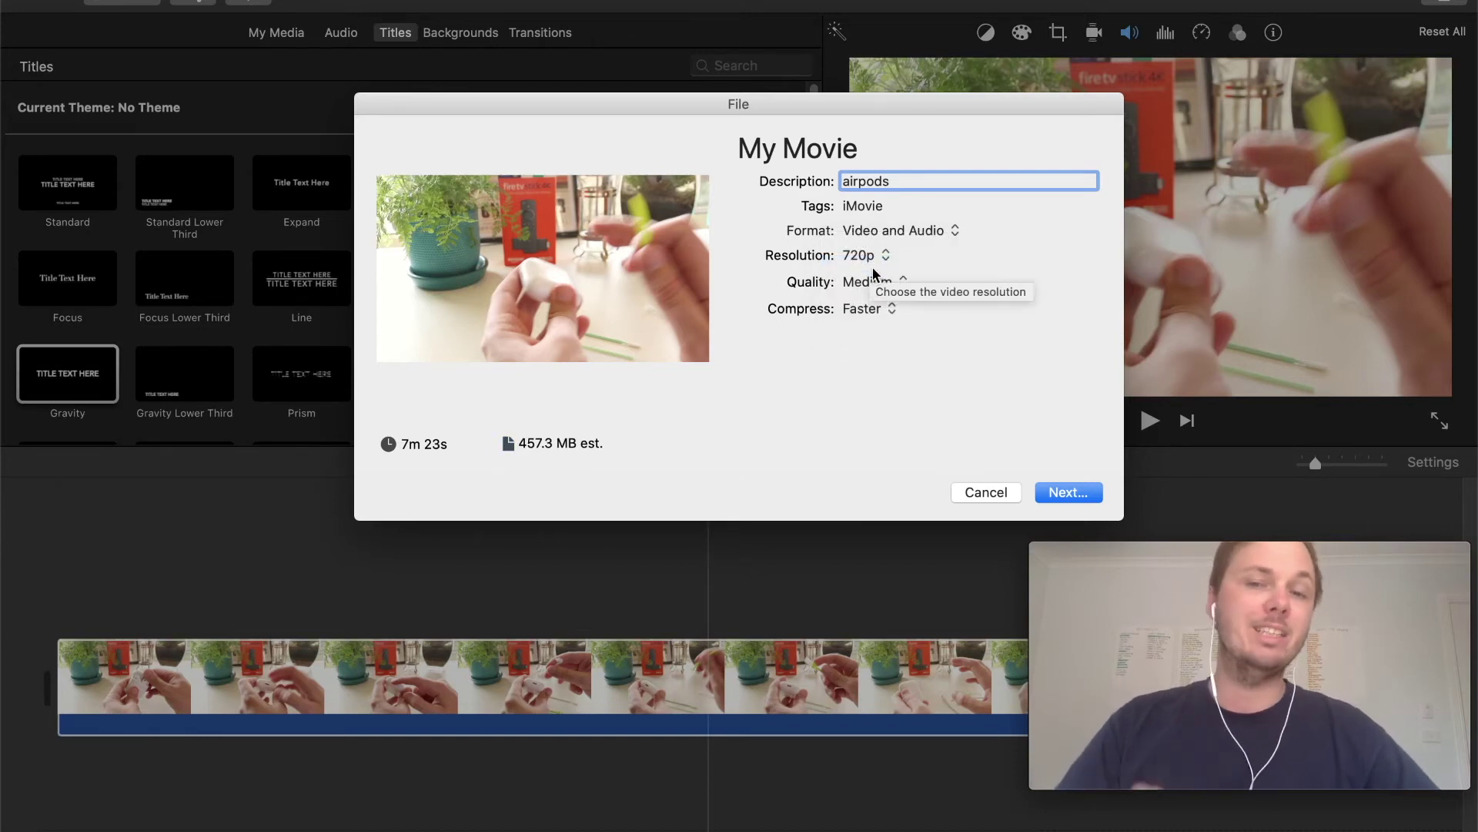
left_click(875, 282)
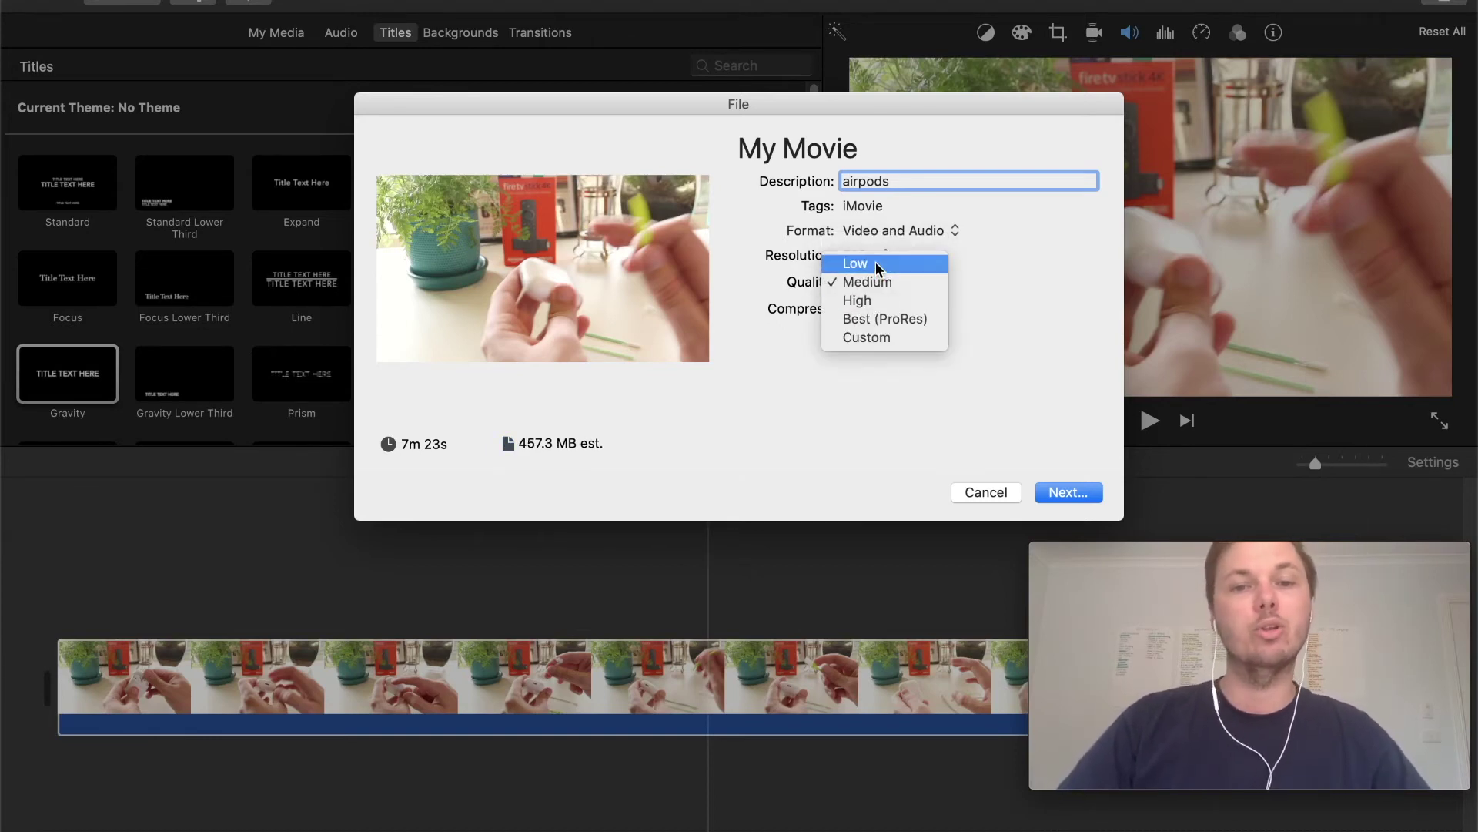
left_click(876, 263)
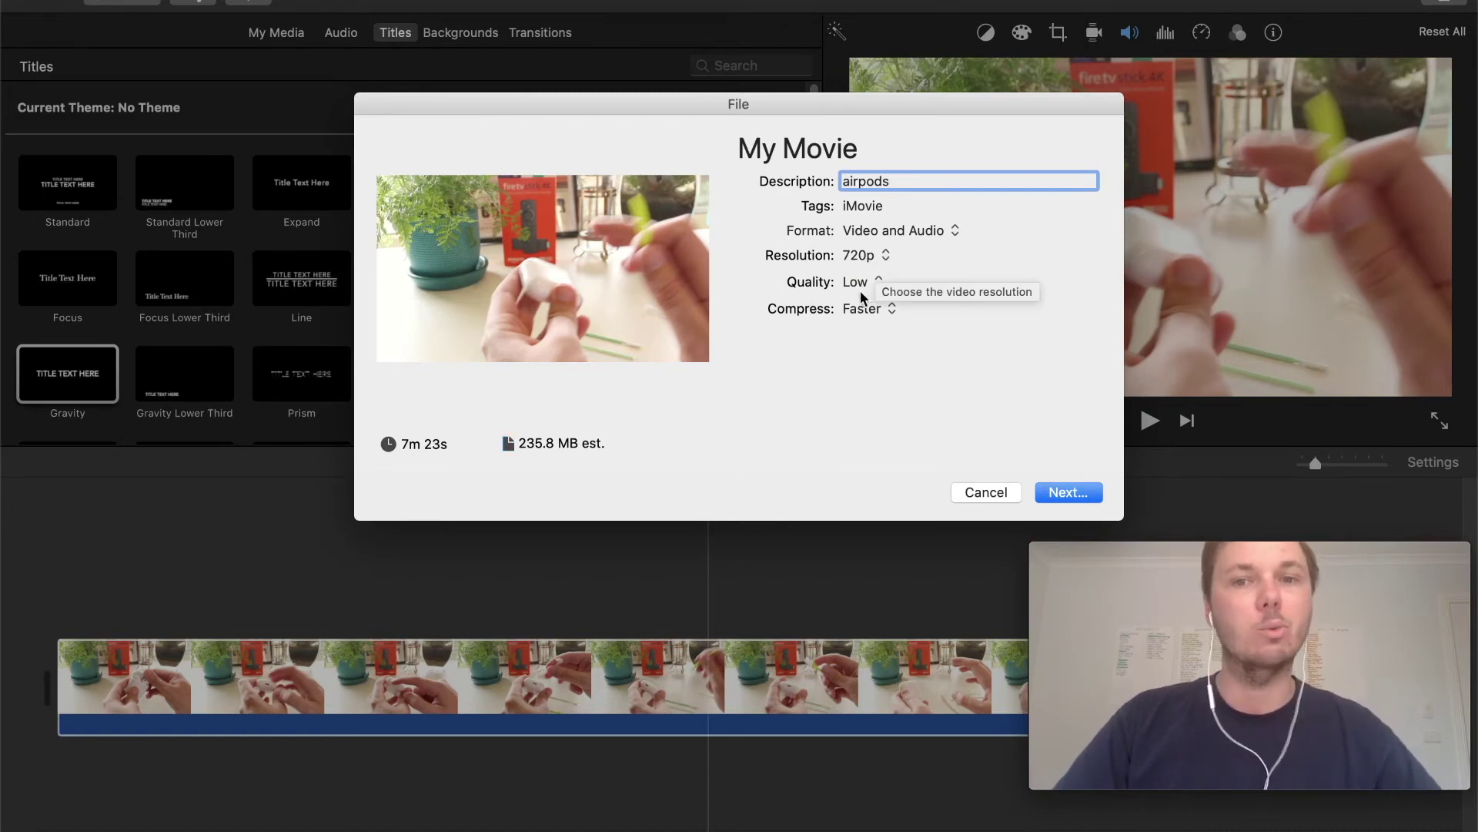
left_click(860, 285)
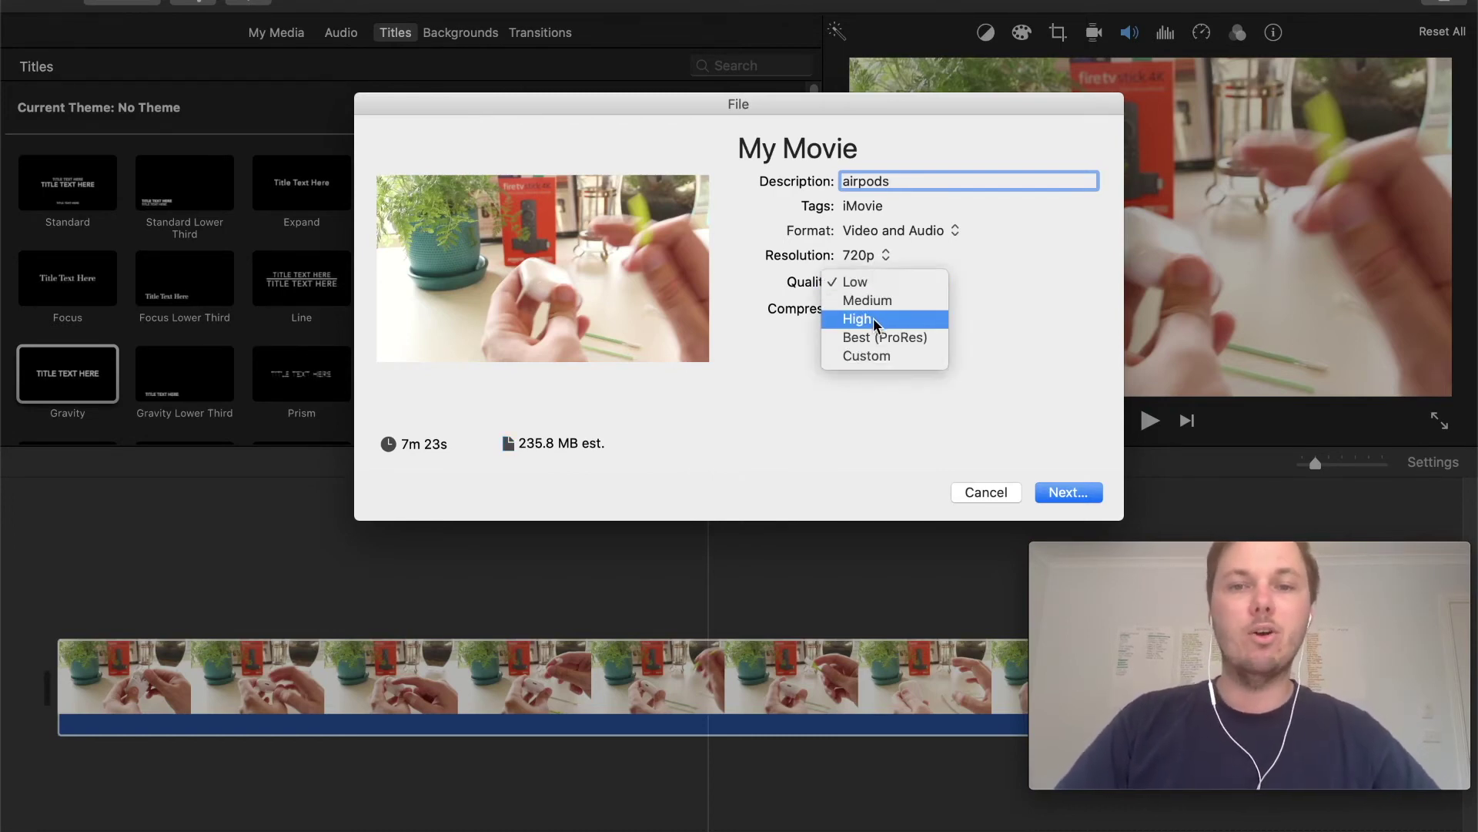
left_click(873, 318)
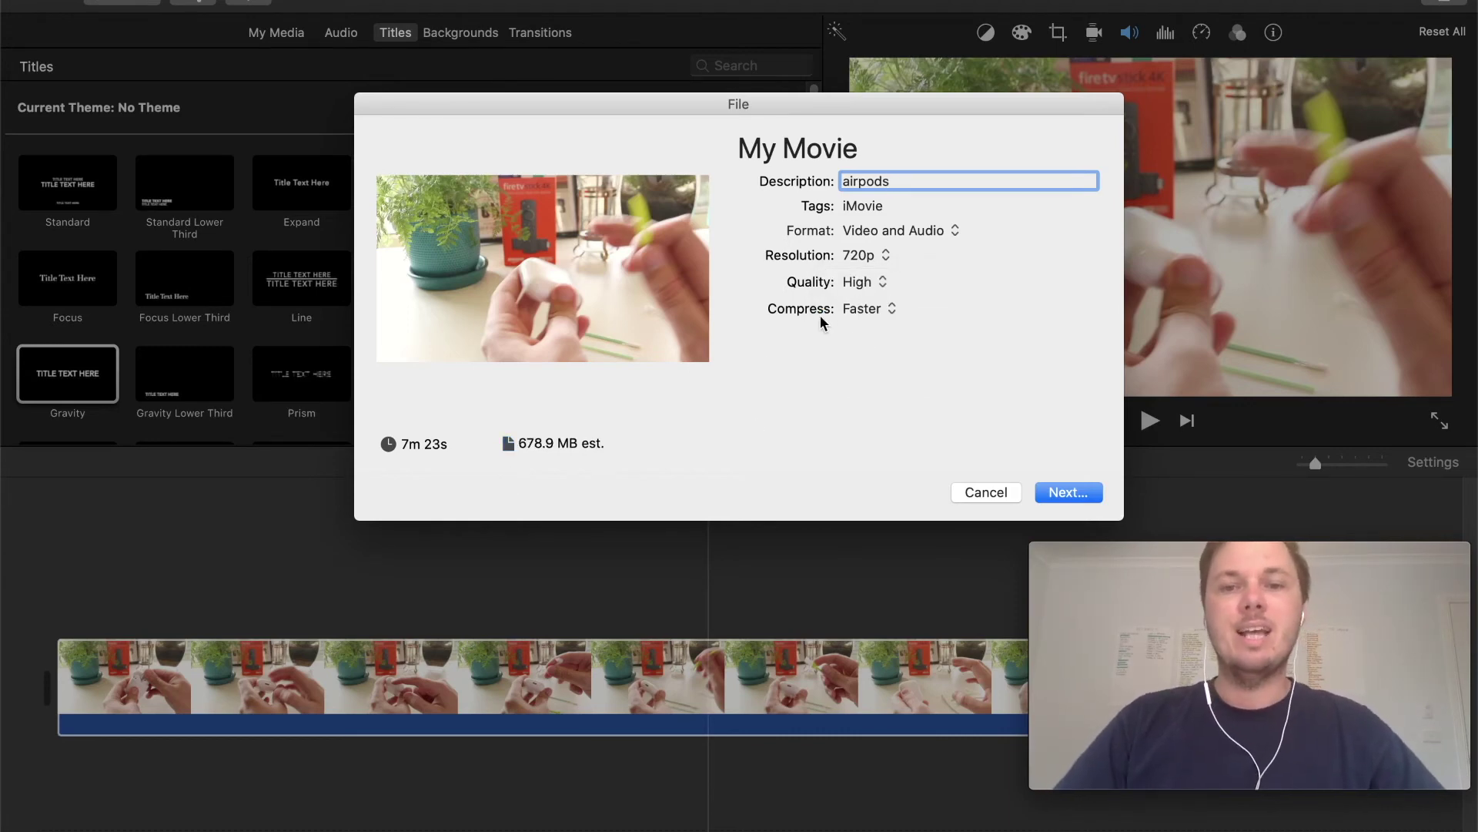
left_click(877, 306)
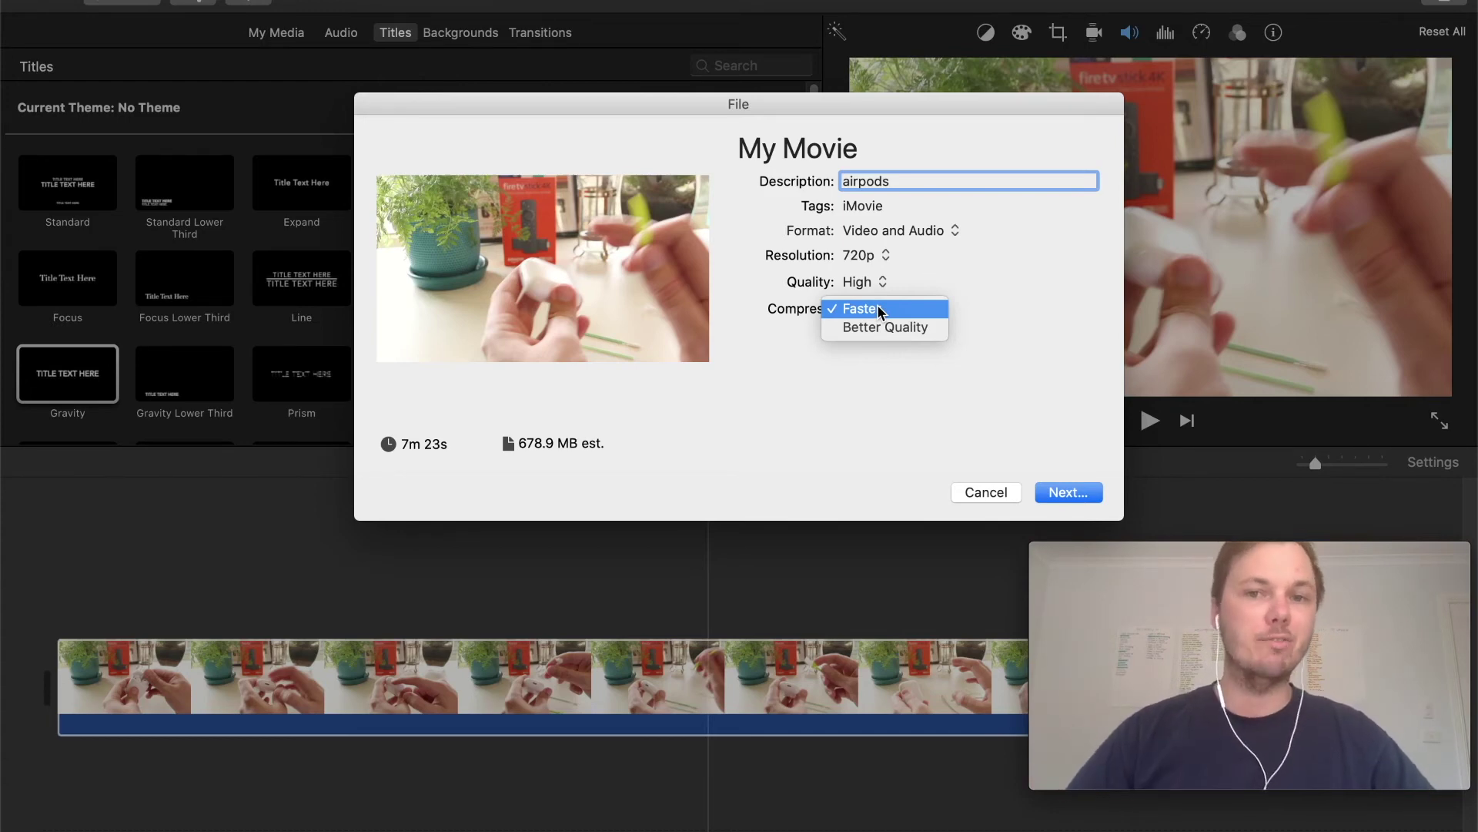
left_click(867, 326)
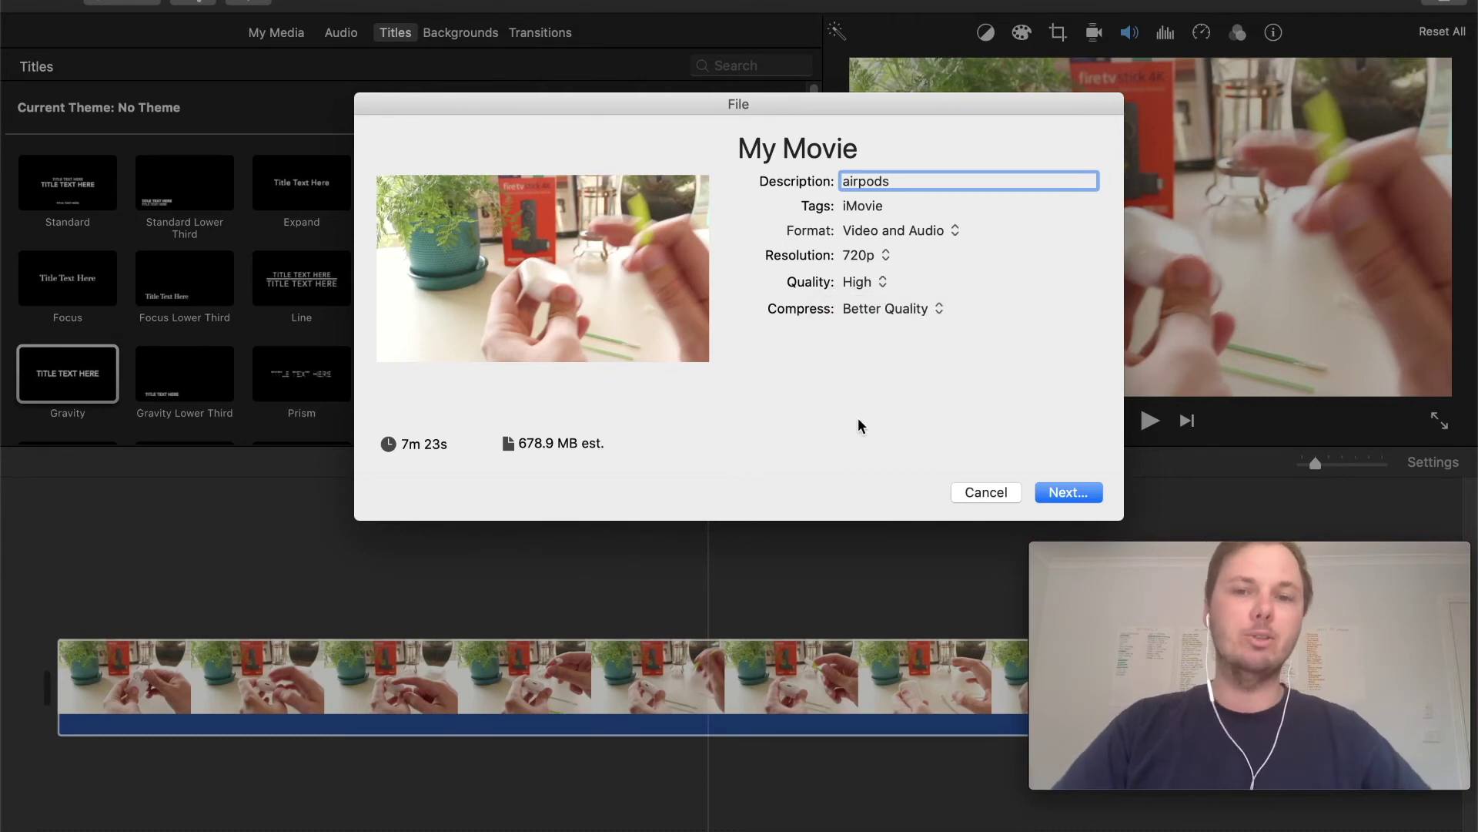
left_click(907, 307)
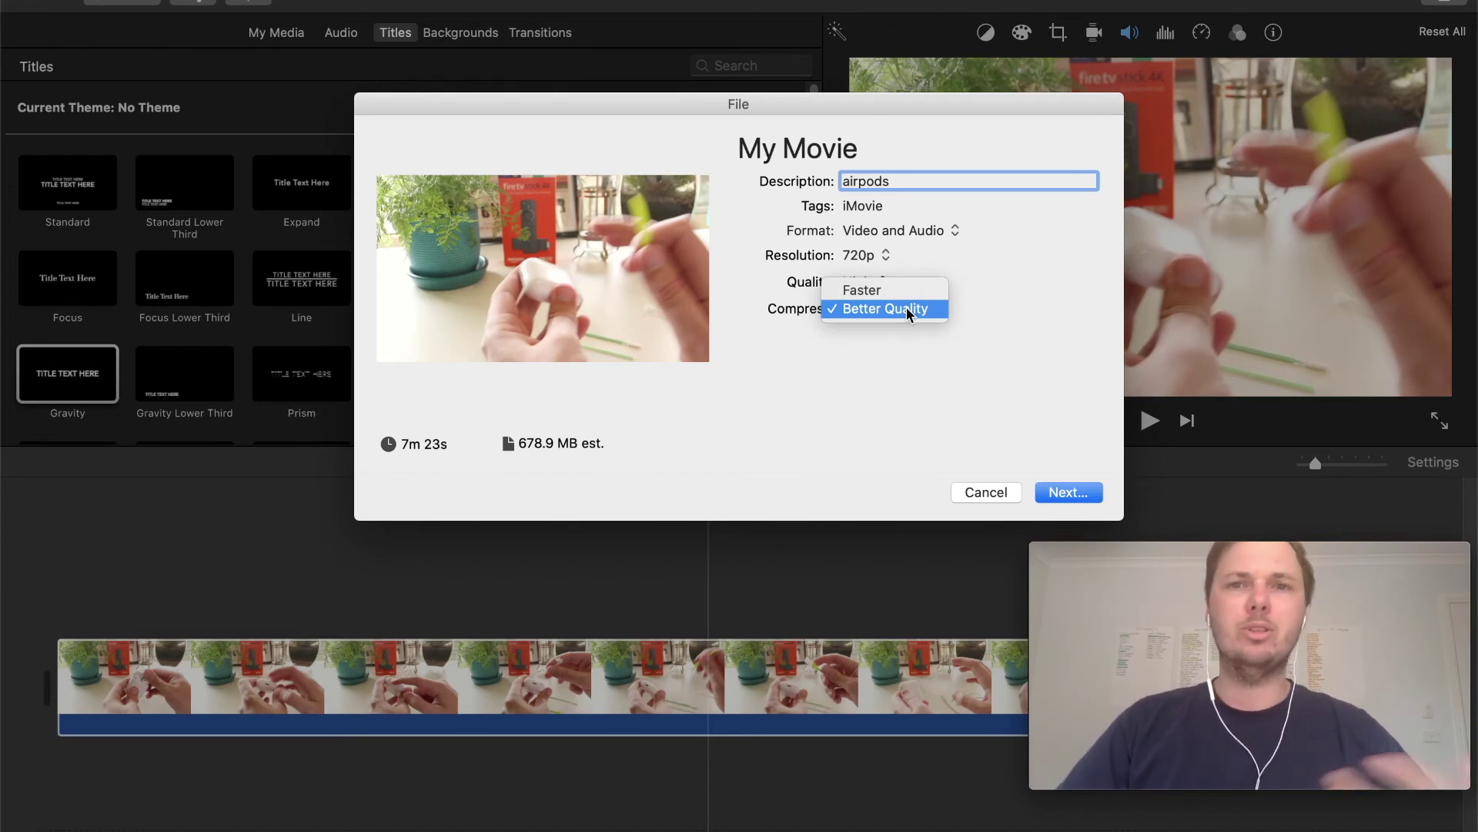
left_click(889, 291)
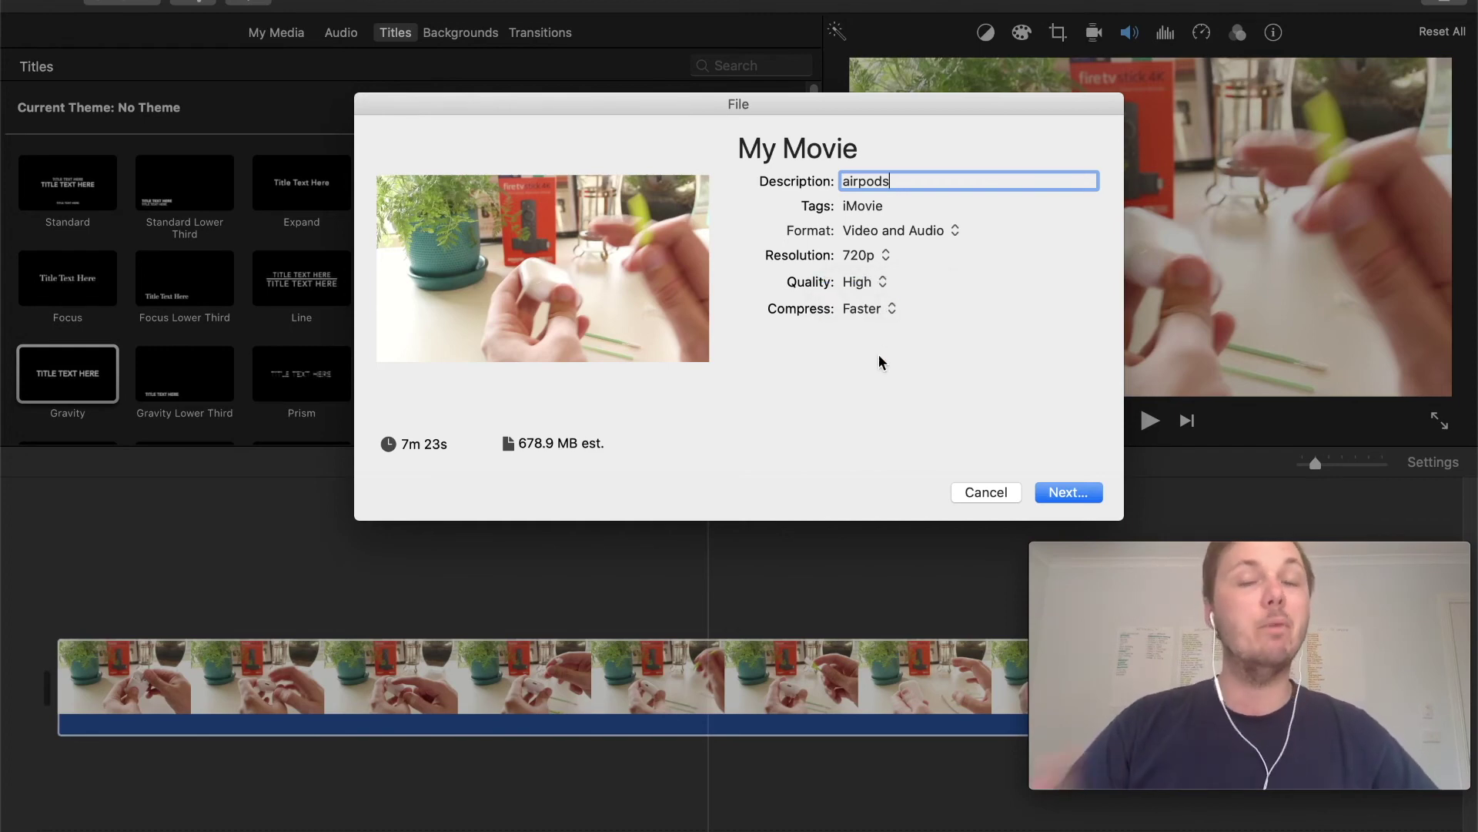
left_click(880, 308)
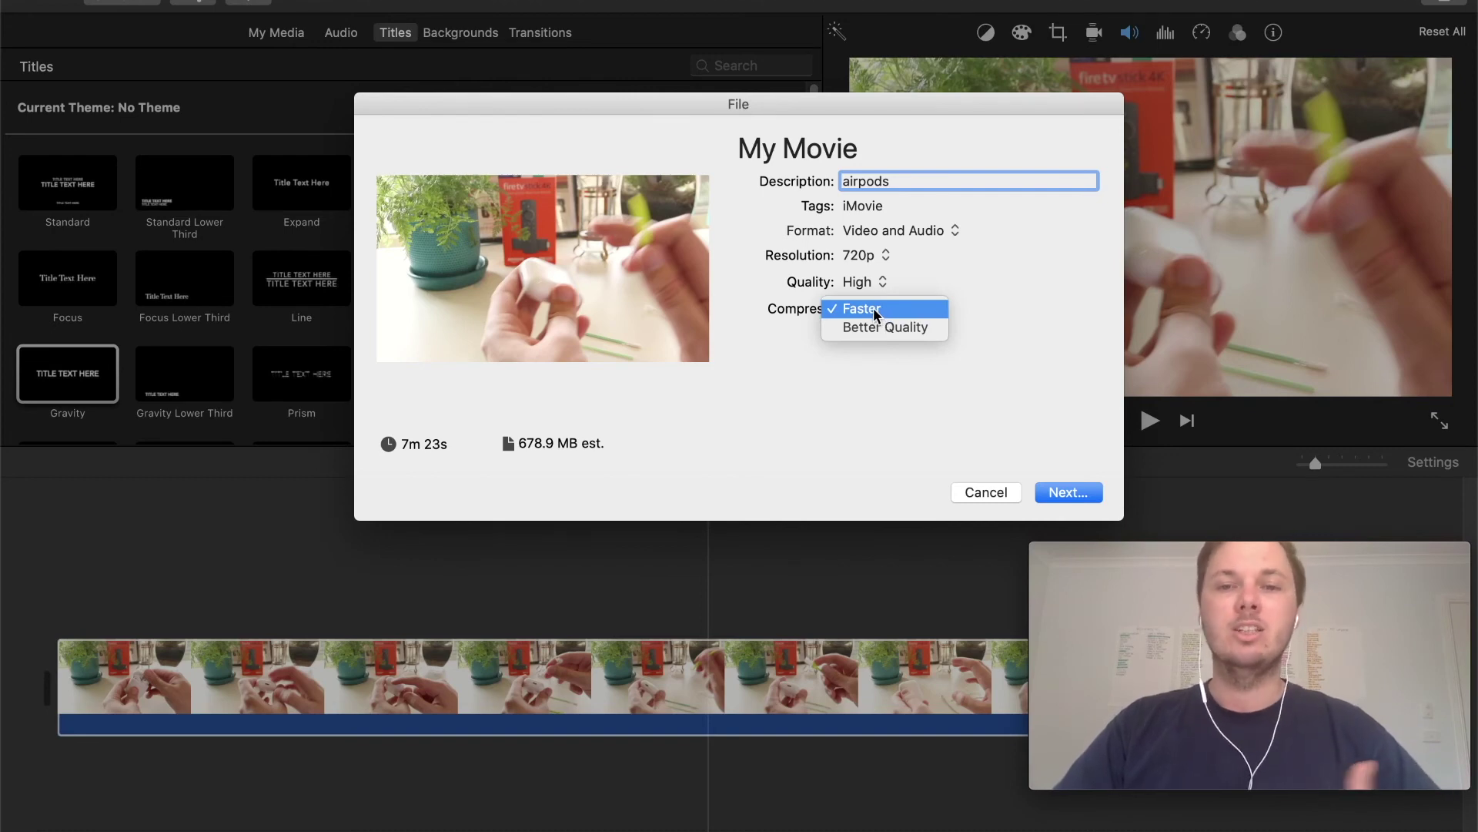
left_click(873, 308)
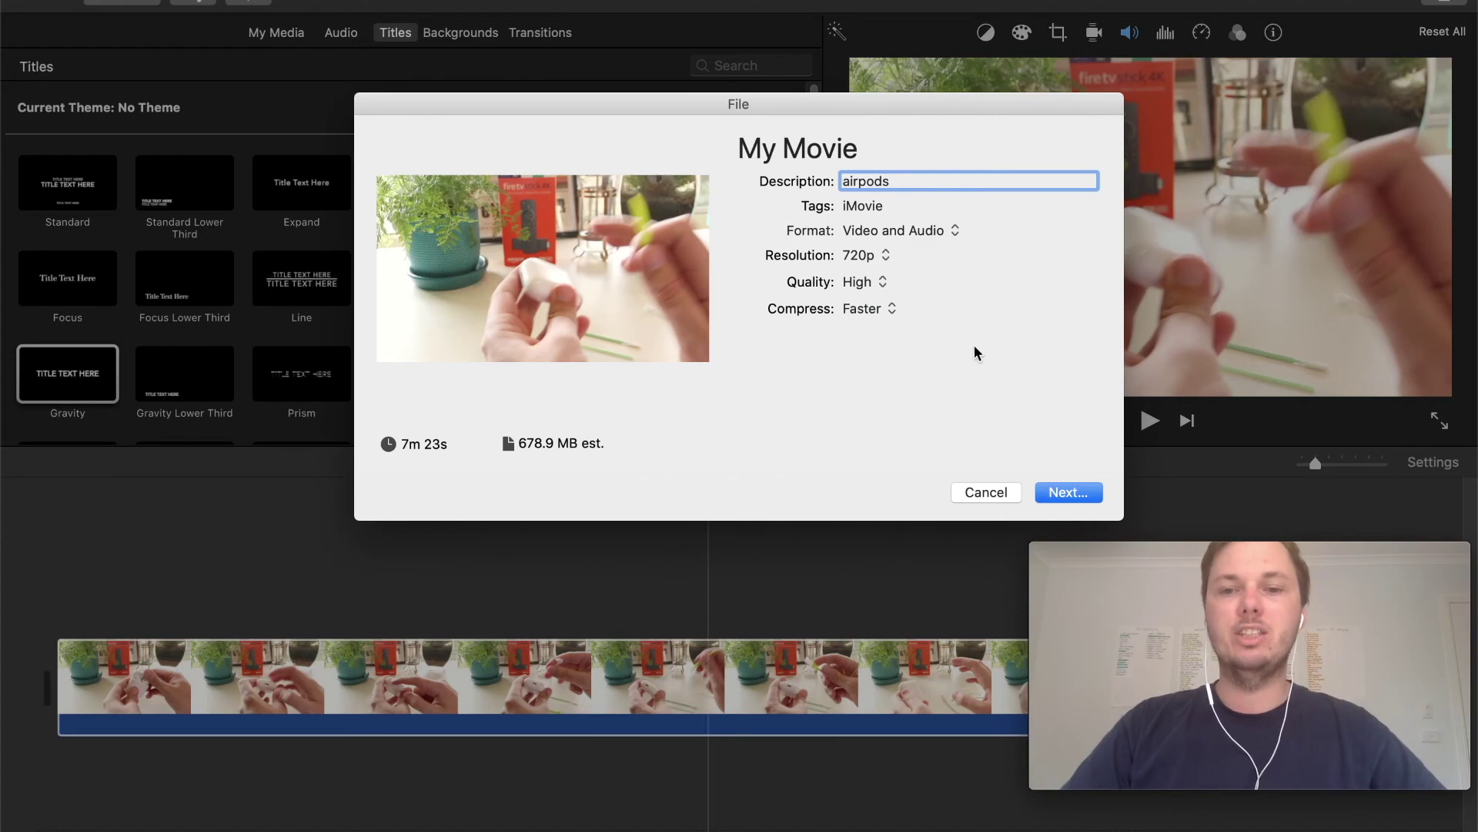
left_click(1070, 492)
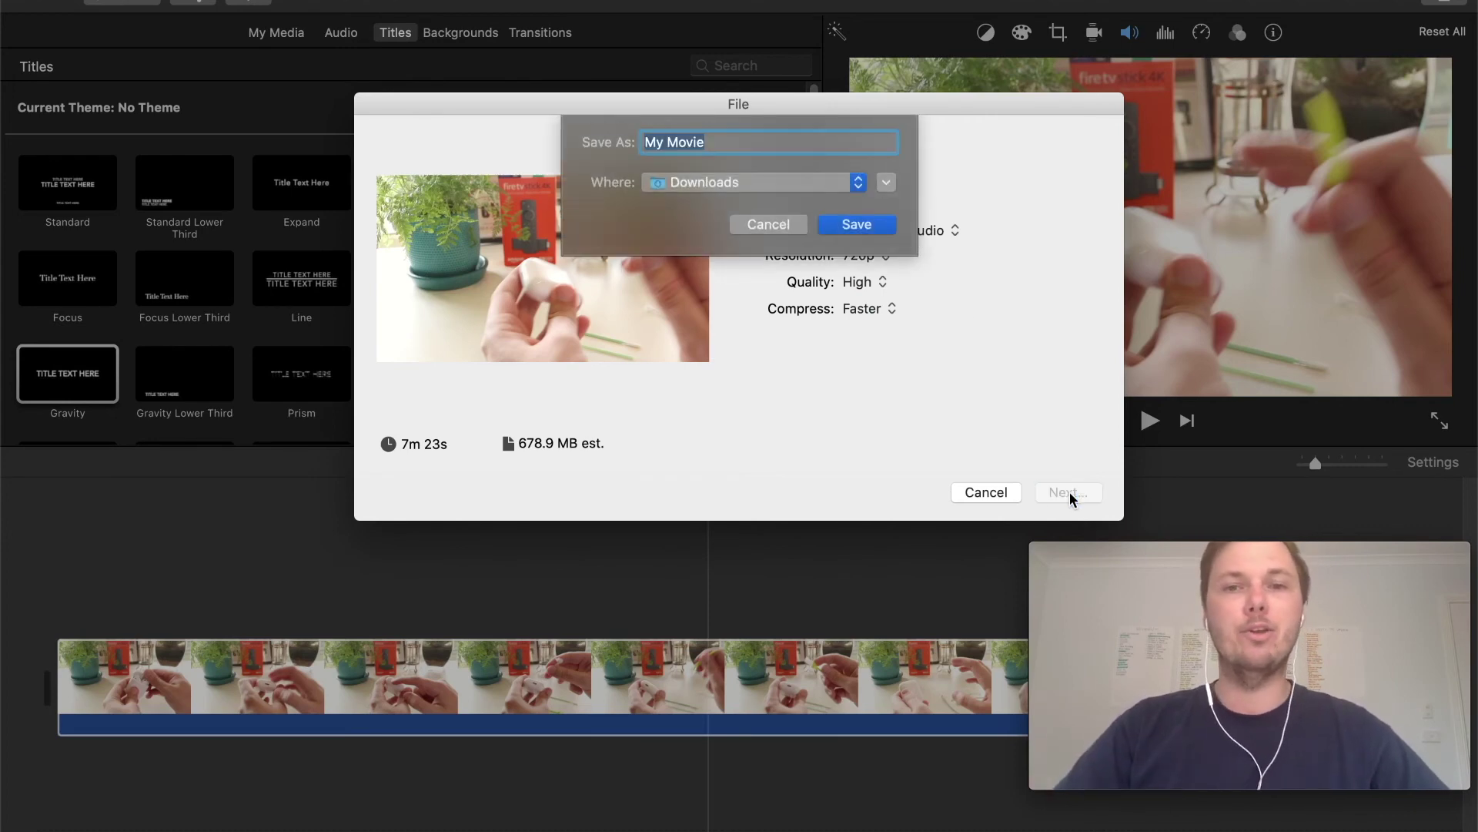
Step: Save the exported movie as airpods in the Downloads folder
left_click(833, 182)
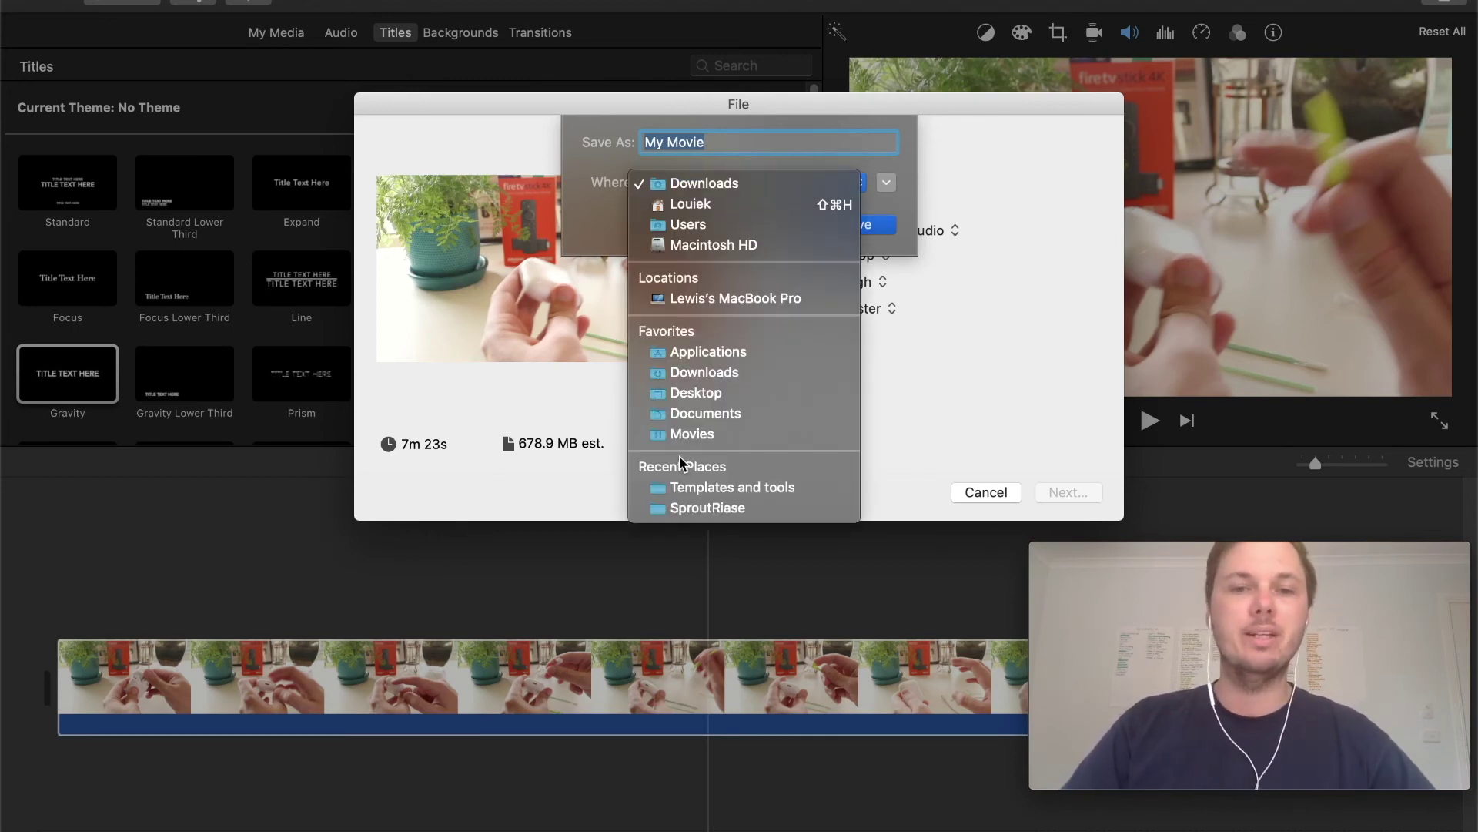
left_click(770, 185)
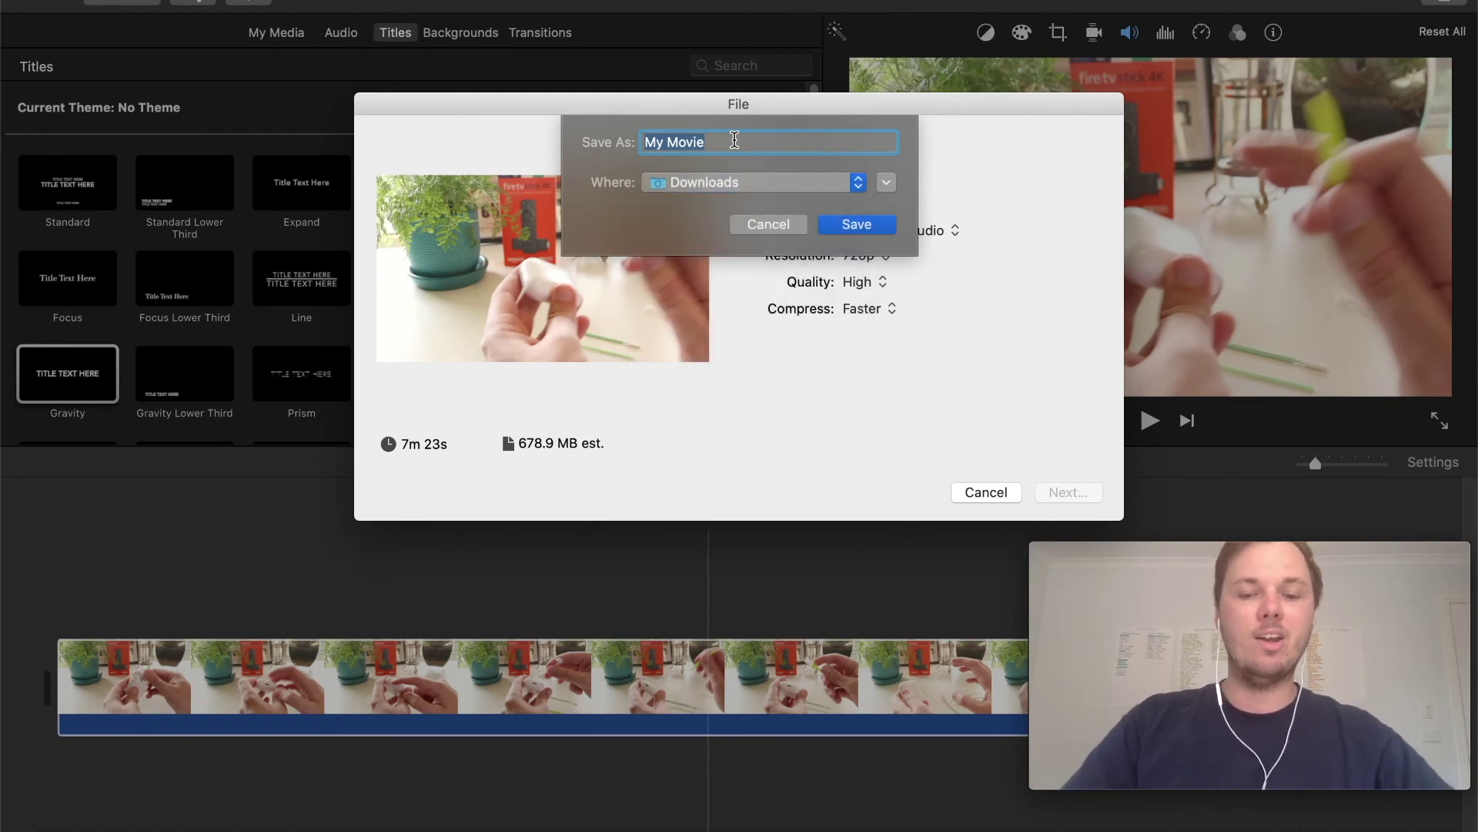
type("airpod")
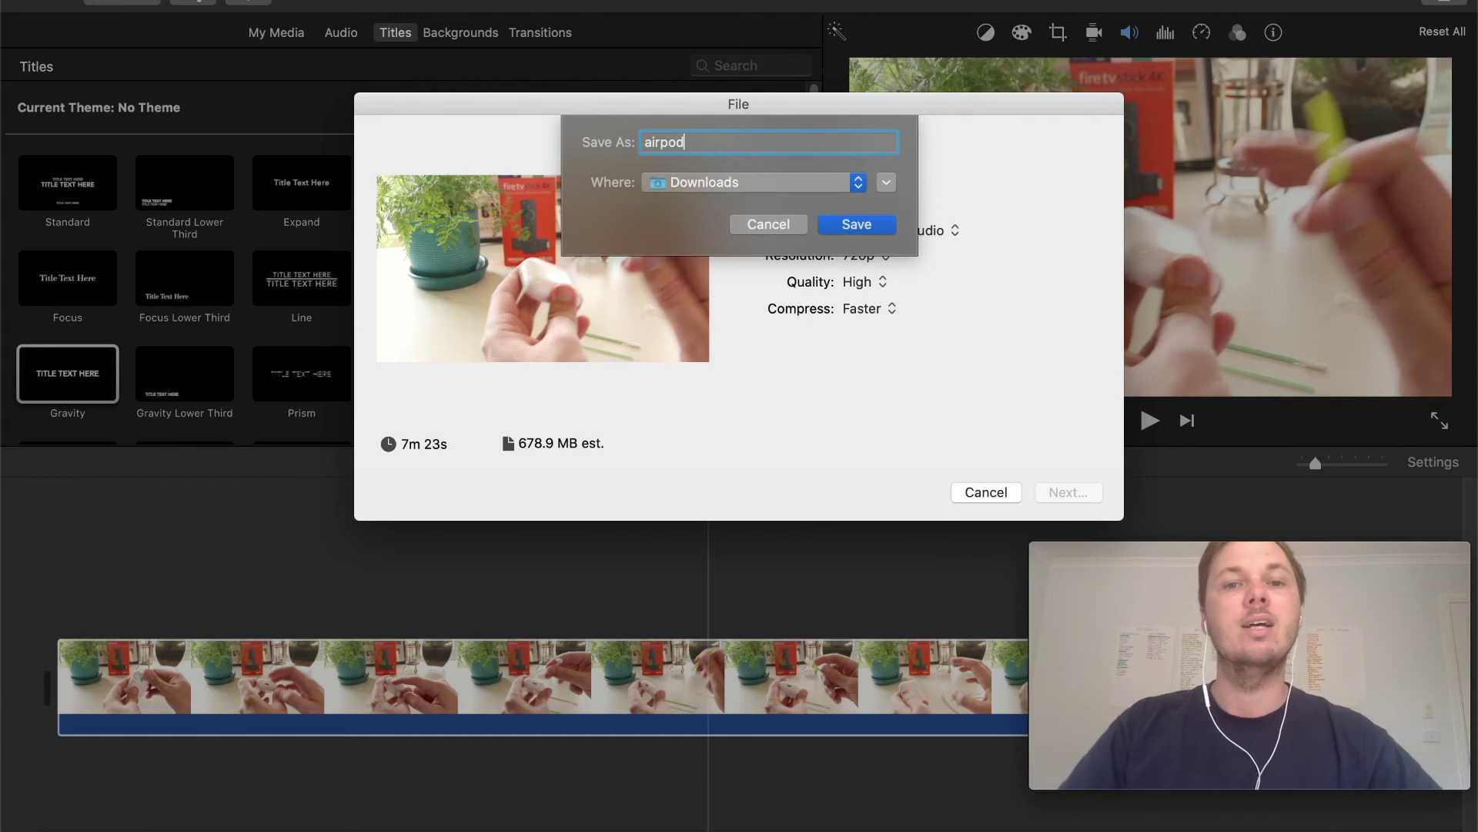
type("s")
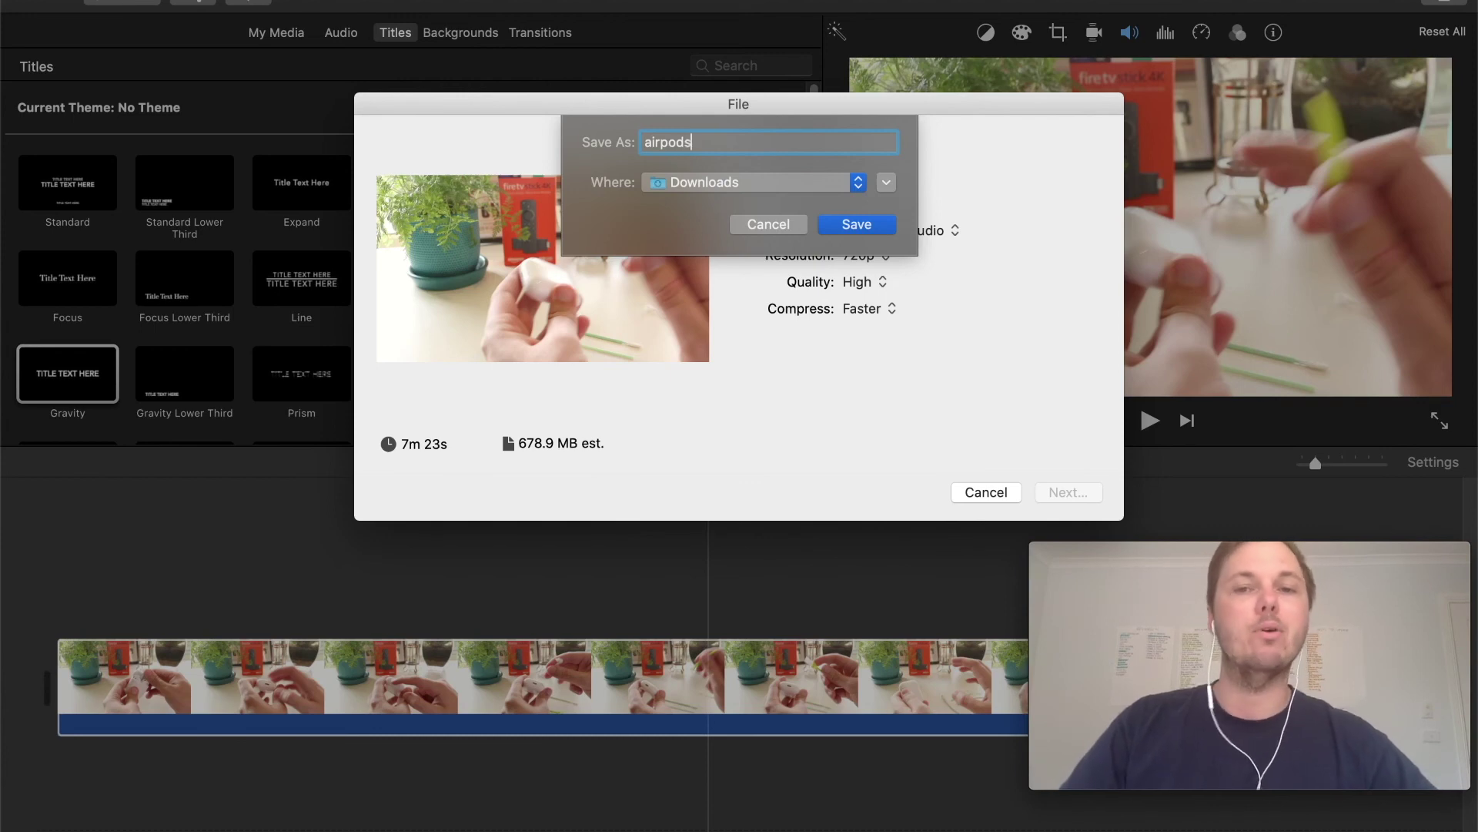
left_click(855, 226)
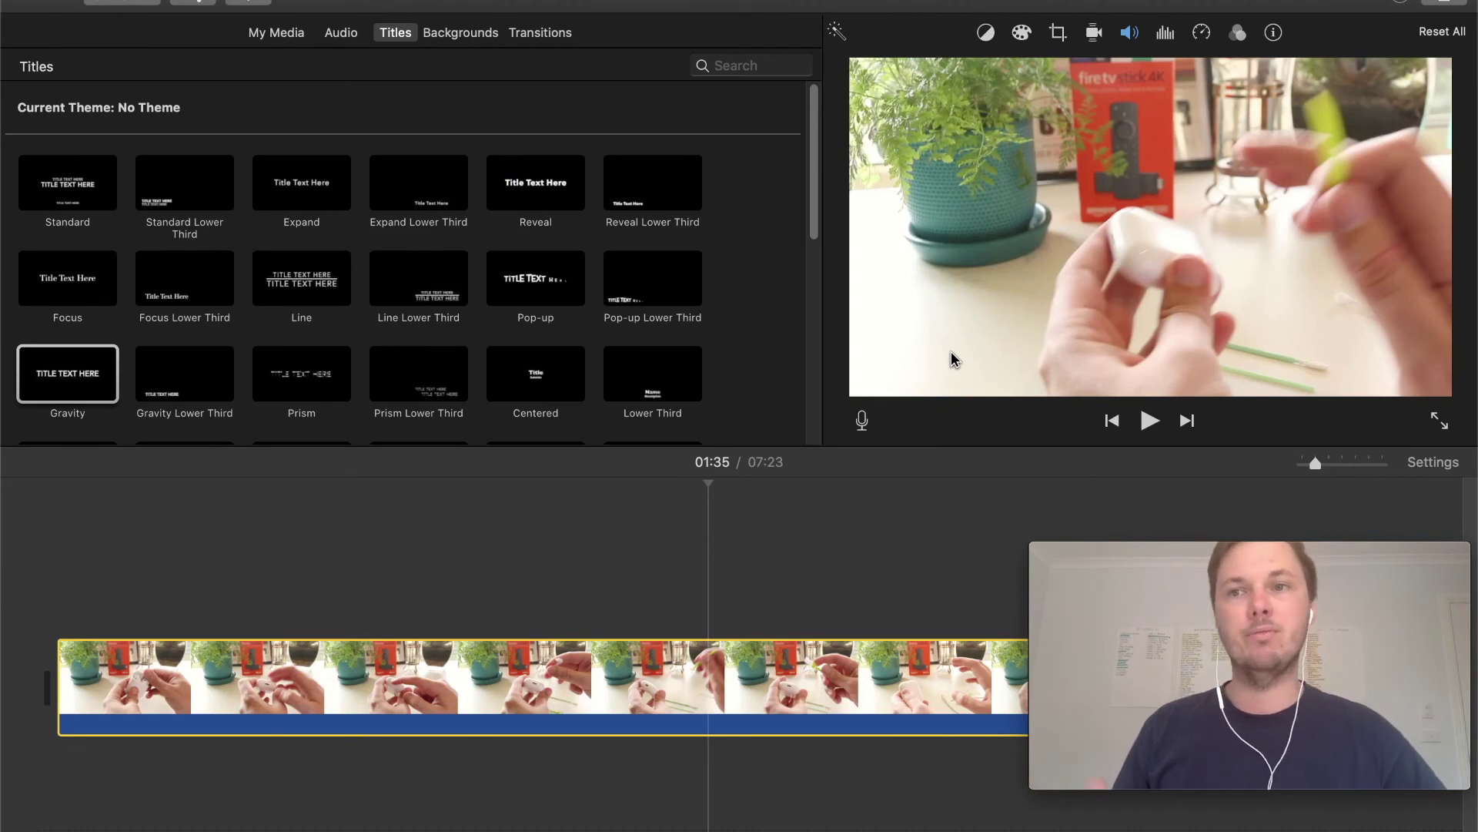
left_click(1400, 2)
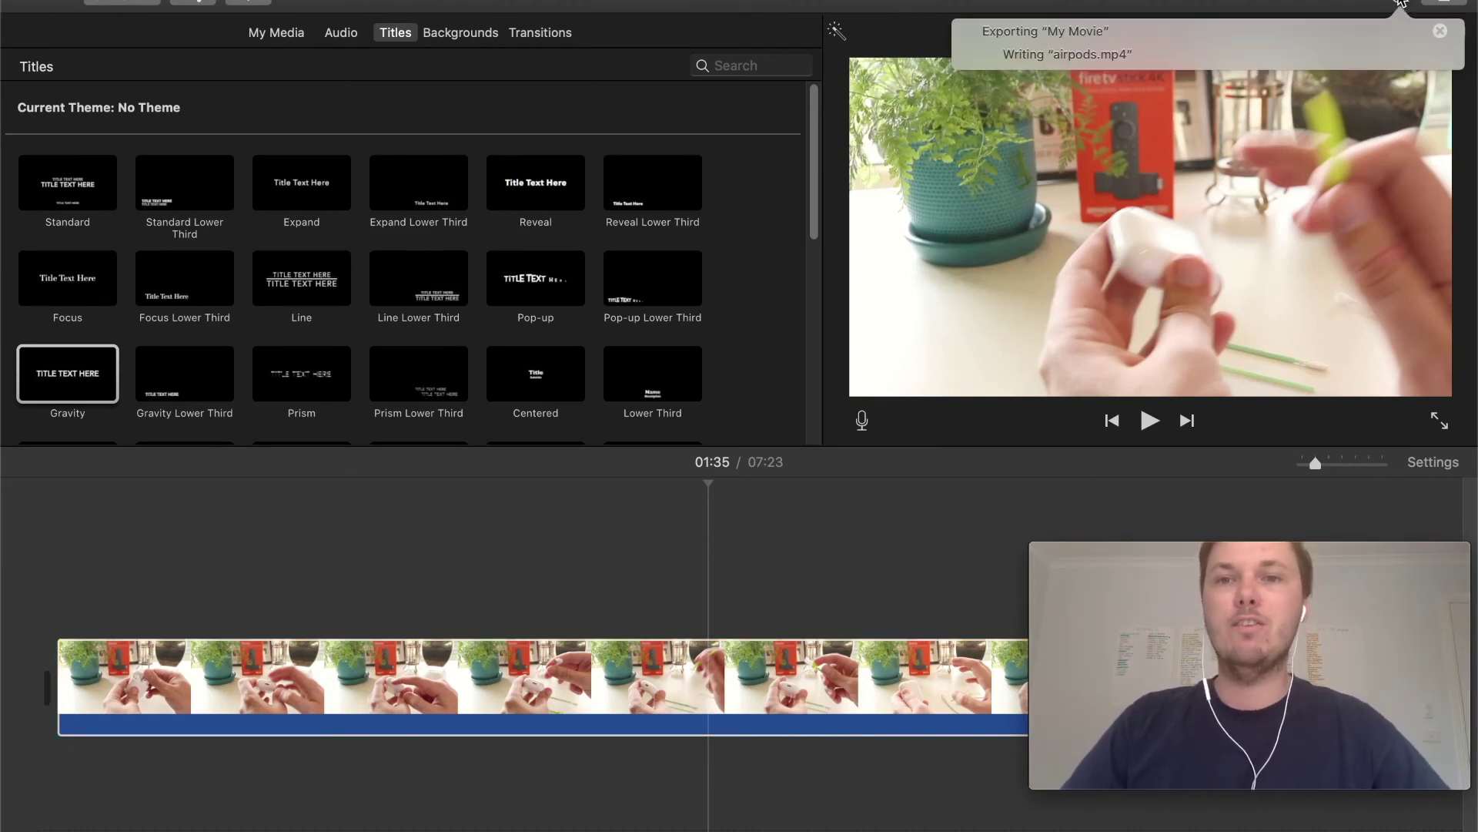